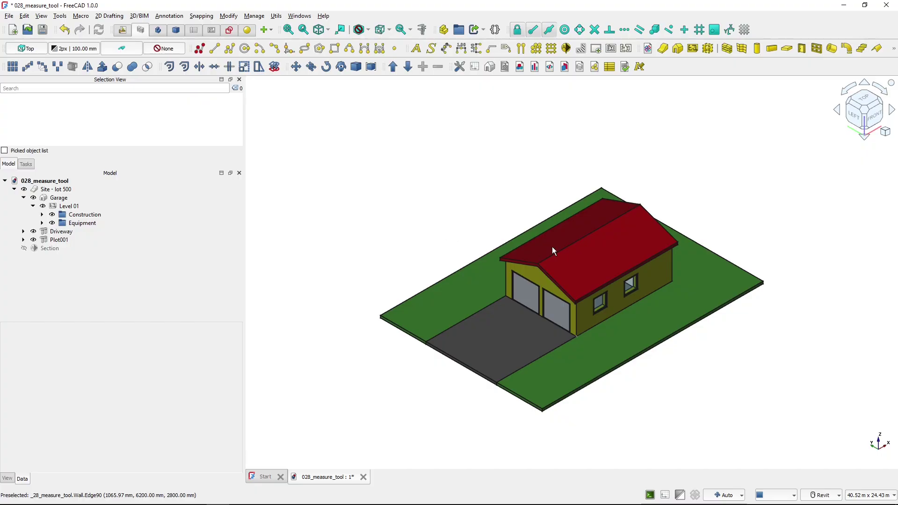
- Measure the distance between the two upper end corners of the roof's eave above the two-window wall
{"action": "scroll", "coordinate": [630, 266], "scroll_direction": "up", "scroll_amount": 5}
{"action": "scroll", "coordinate": [630, 266], "scroll_direction": "up", "scroll_amount": 1}
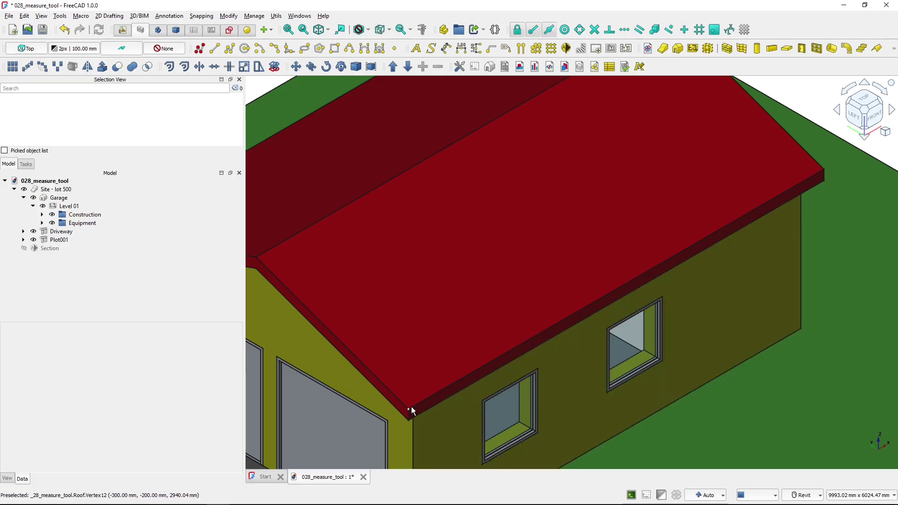
{"action": "left_click", "coordinate": [412, 407]}
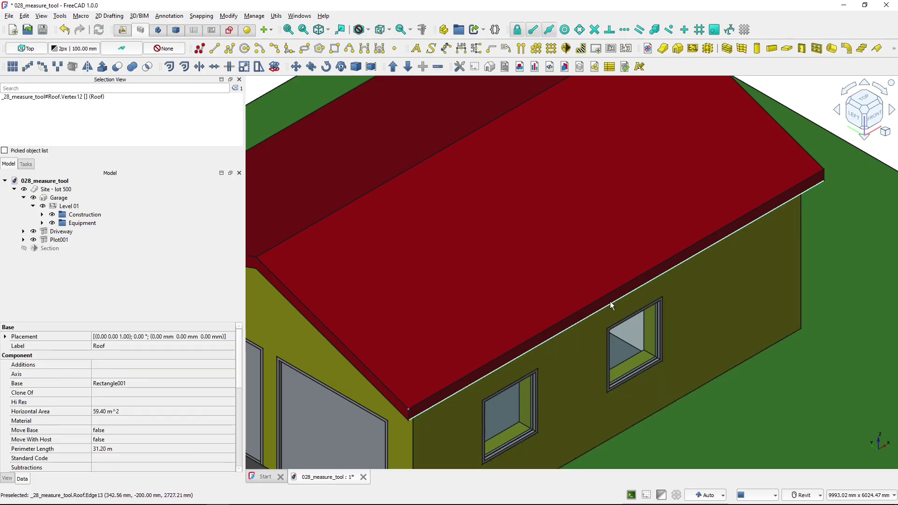
{"action": "left_click", "coordinate": [825, 170], "text": "ctrl"}
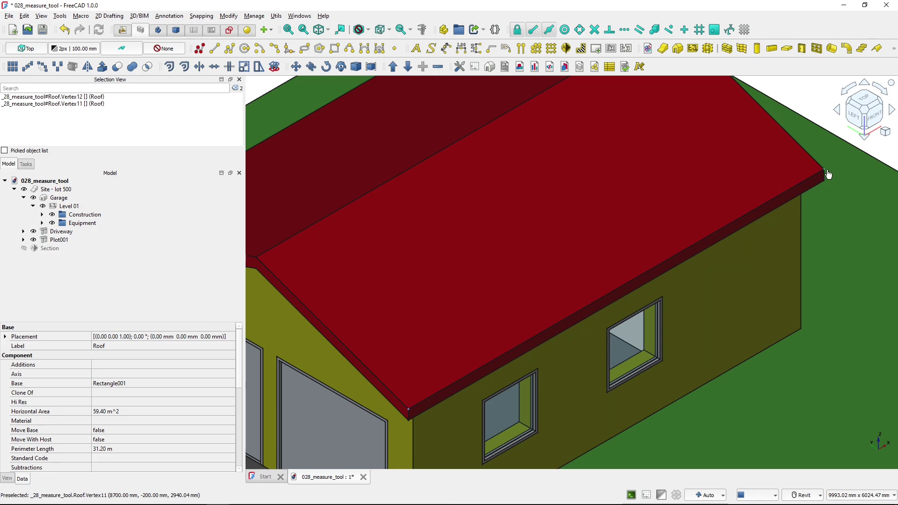
{"action": "left_click", "coordinate": [91, 104]}
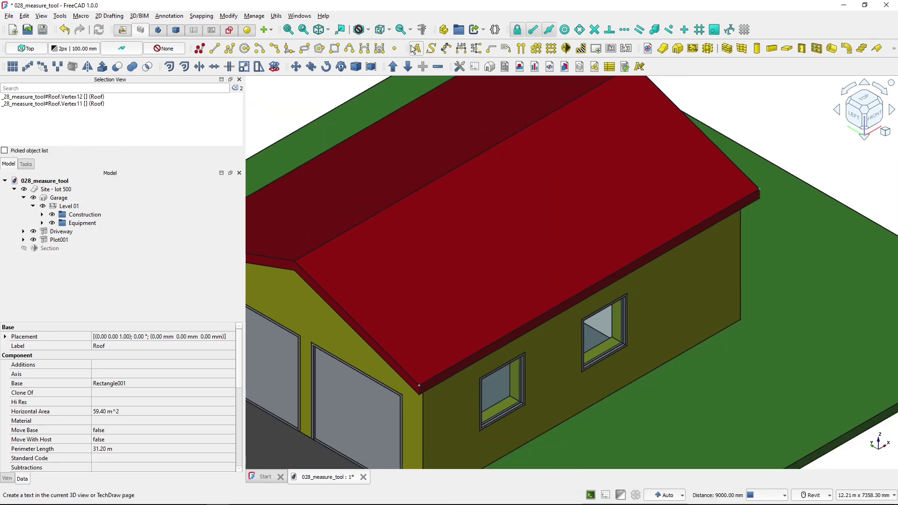
{"action": "left_click", "coordinate": [418, 34]}
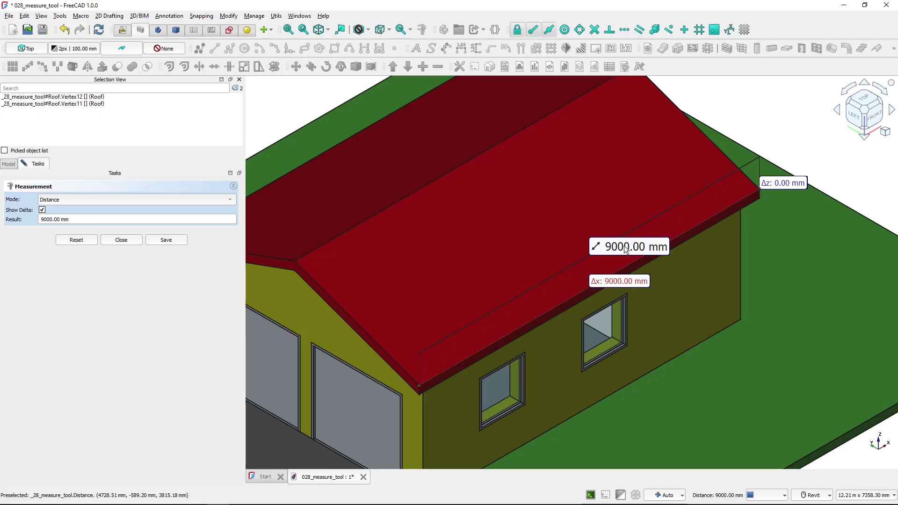
- Examine the eave measurement's distance and delta labels, hide the deltas, and close the measurement without saving
{"action": "left_click", "coordinate": [625, 245]}
{"action": "left_click", "coordinate": [624, 245]}
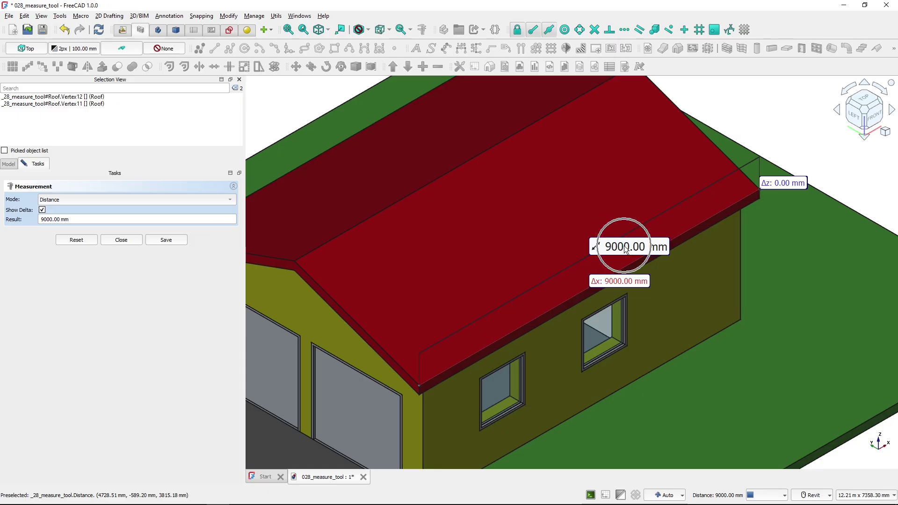
{"action": "left_click", "coordinate": [616, 283]}
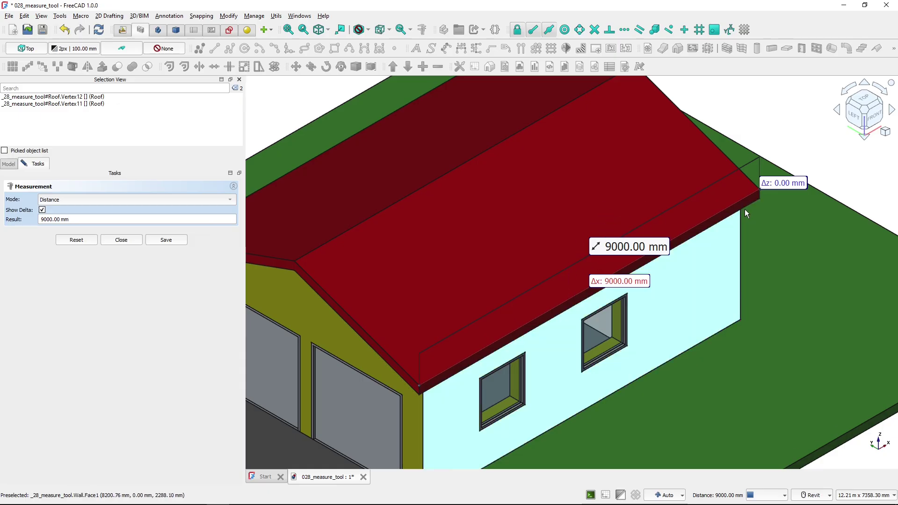
{"action": "left_click", "coordinate": [771, 185]}
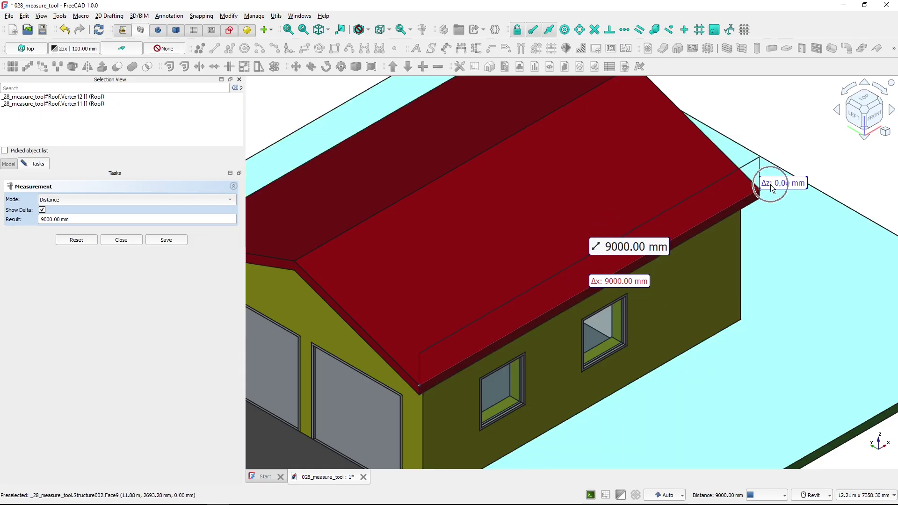
{"action": "left_click", "coordinate": [43, 210]}
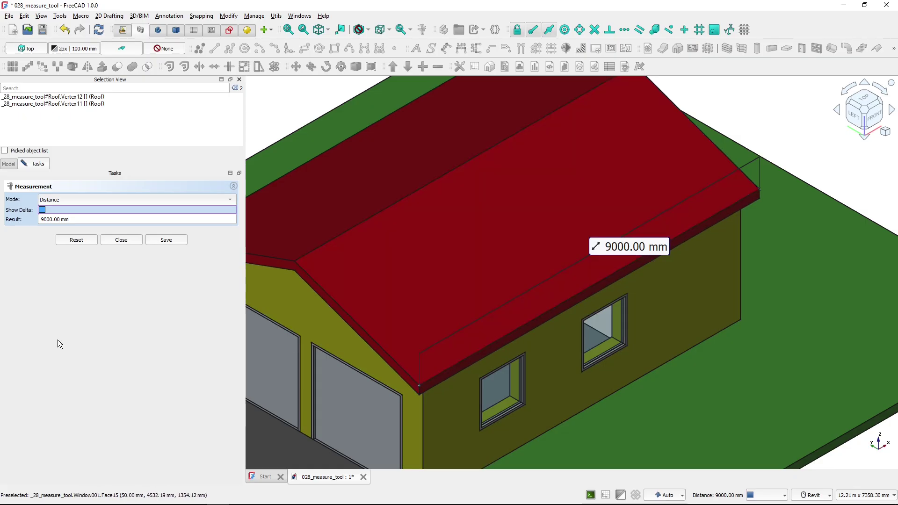
{"action": "left_click", "coordinate": [122, 242]}
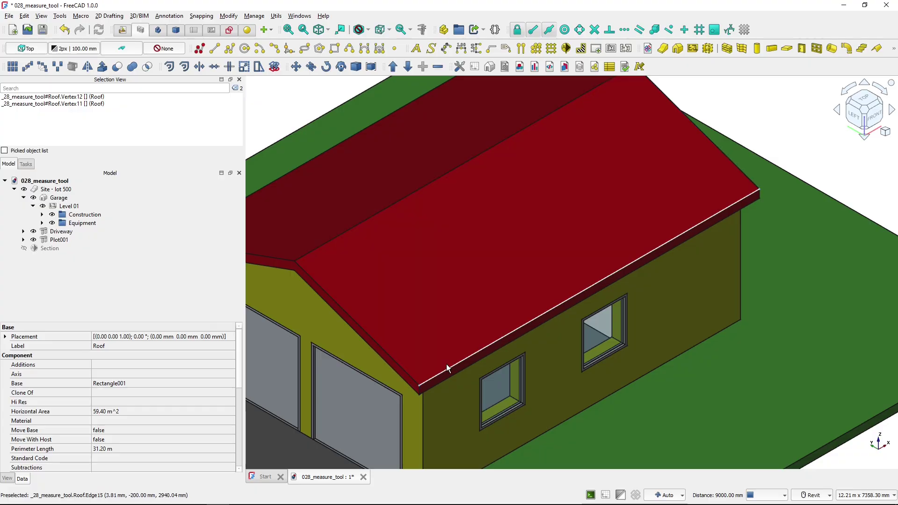
- Clear the selection and measure the distance between two diagonally opposite upper eave corners of the roof
{"action": "left_click", "coordinate": [64, 104]}
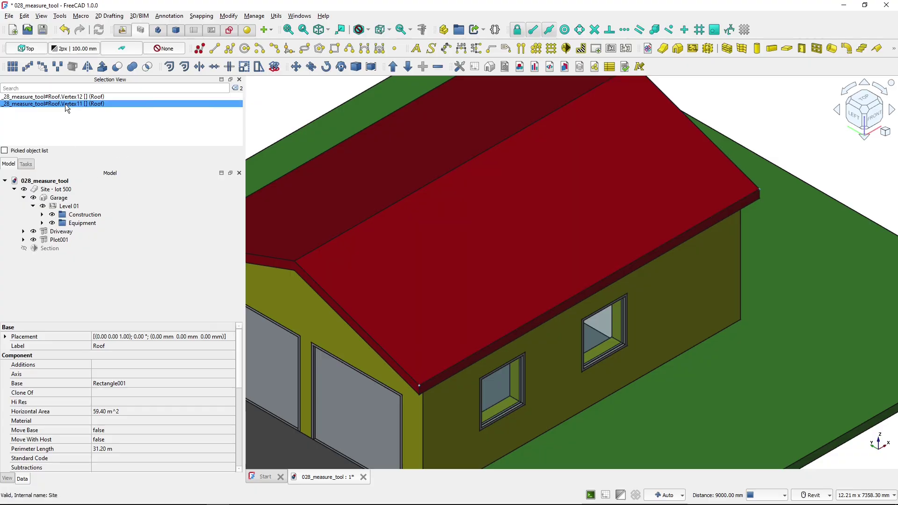
{"action": "left_click", "coordinate": [295, 134]}
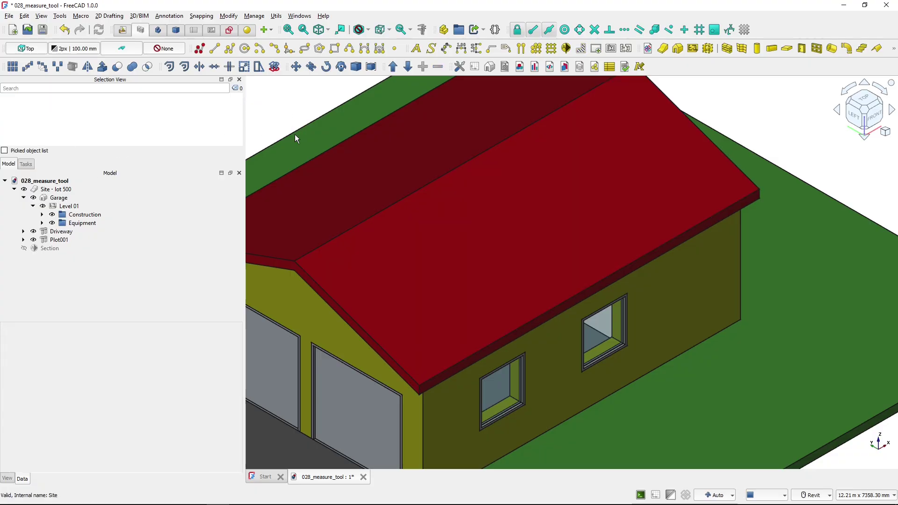
{"action": "left_click", "coordinate": [423, 387]}
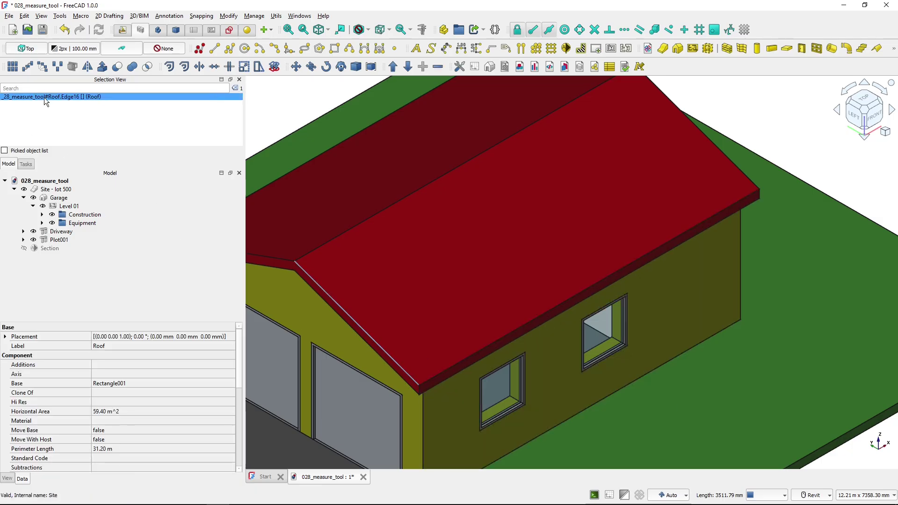
{"action": "left_click", "coordinate": [44, 97]}
{"action": "left_click", "coordinate": [420, 386]}
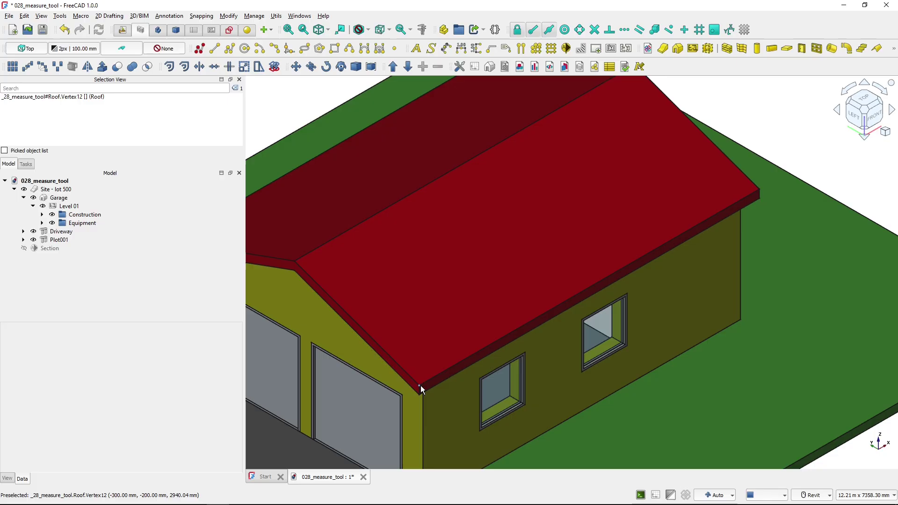
{"action": "scroll", "coordinate": [418, 362], "scroll_direction": "down", "scroll_amount": 3}
{"action": "middle_click_drag", "start_coordinate": [416, 356], "coordinate": [475, 364], "text": "shift"}
{"action": "scroll", "coordinate": [468, 351], "scroll_direction": "up", "scroll_amount": 5}
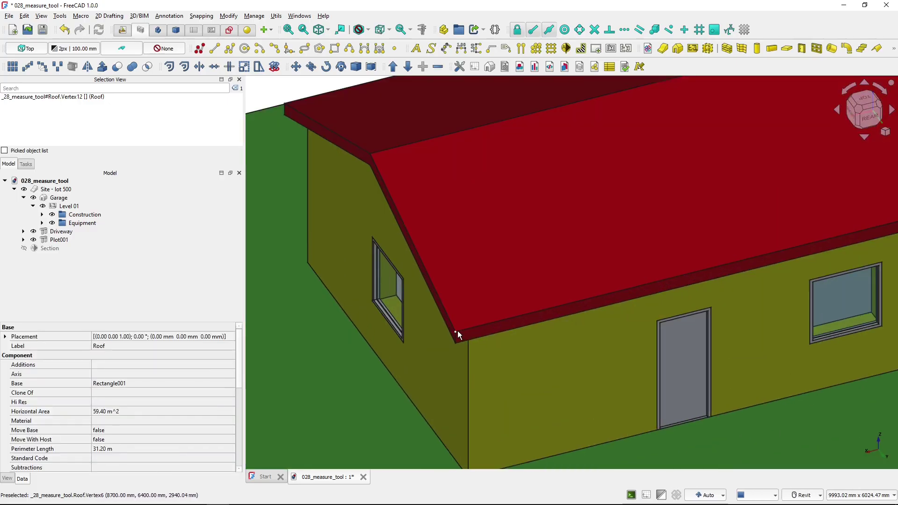
{"action": "left_click", "coordinate": [457, 333], "text": "ctrl"}
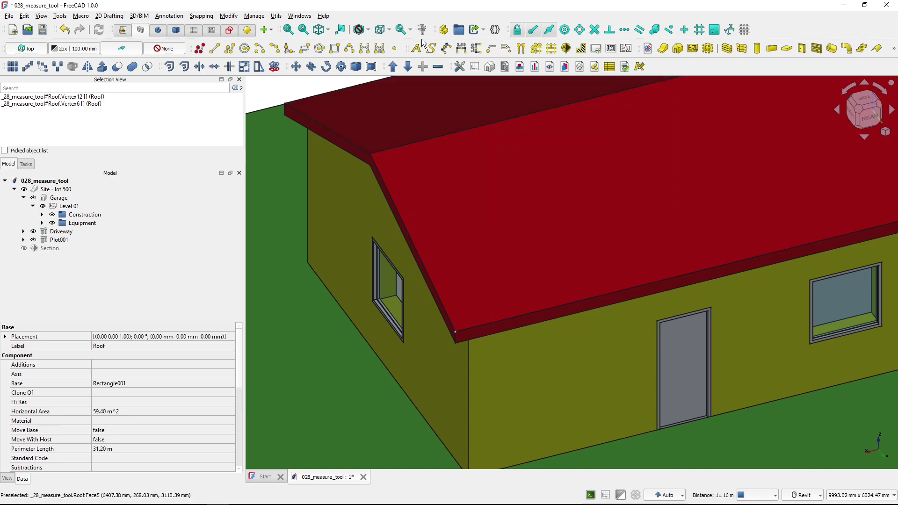
{"action": "left_click", "coordinate": [423, 30]}
{"action": "scroll", "coordinate": [592, 285], "scroll_direction": "down", "scroll_amount": 4}
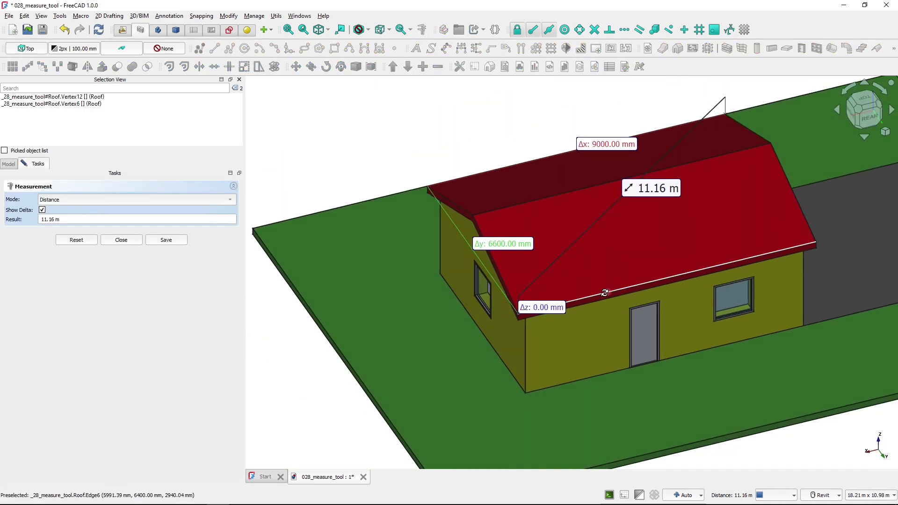
{"action": "middle_click_drag", "start_coordinate": [600, 291], "coordinate": [622, 299], "text": "shift"}
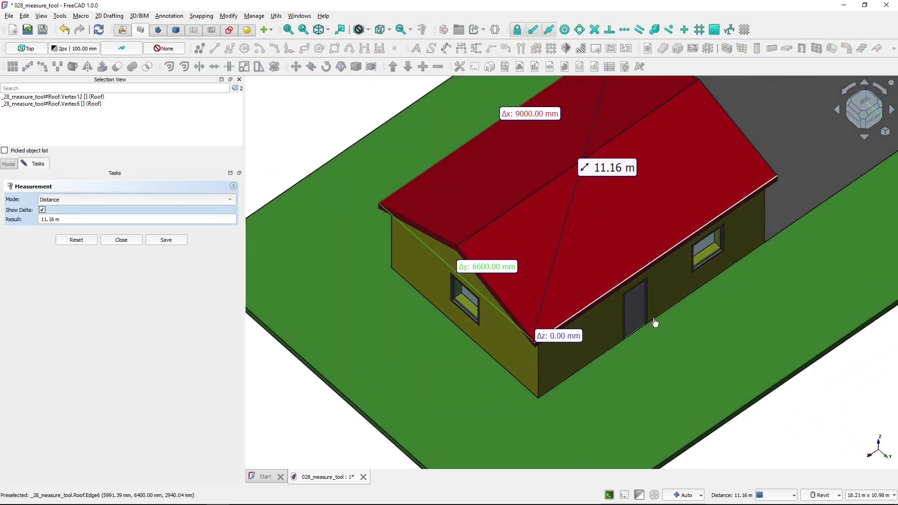
- Examine the diagonal measurement's X, Y and Z deltas, hide them, and close the measurement without saving
{"action": "left_click", "coordinate": [474, 266]}
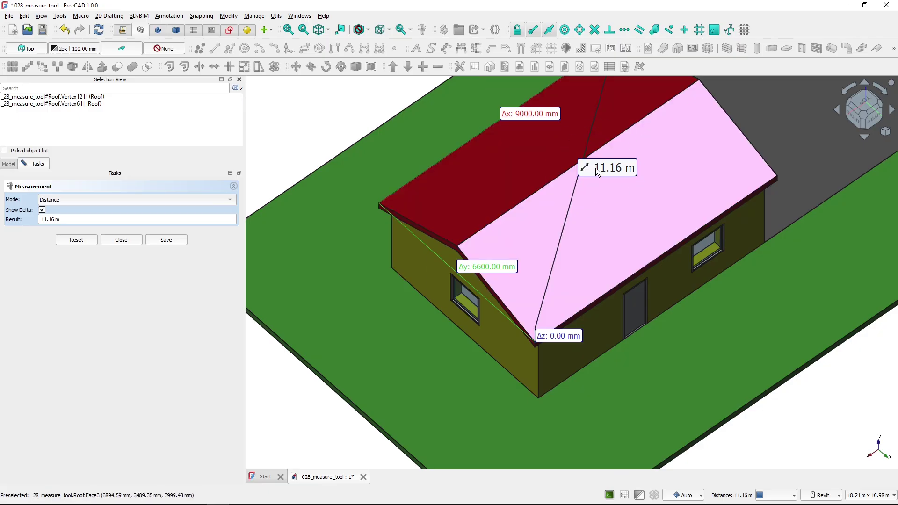
{"action": "left_click", "coordinate": [558, 340]}
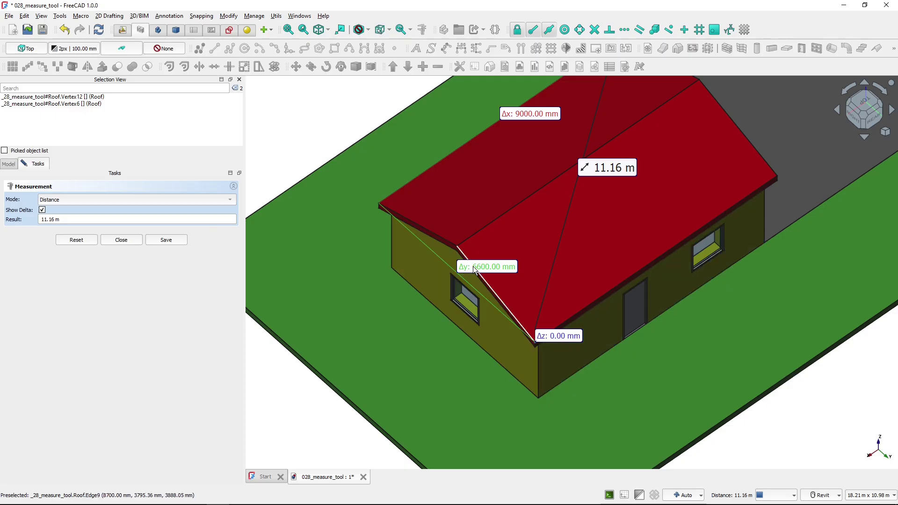
{"action": "middle_click_drag", "start_coordinate": [500, 260], "coordinate": [475, 312]}
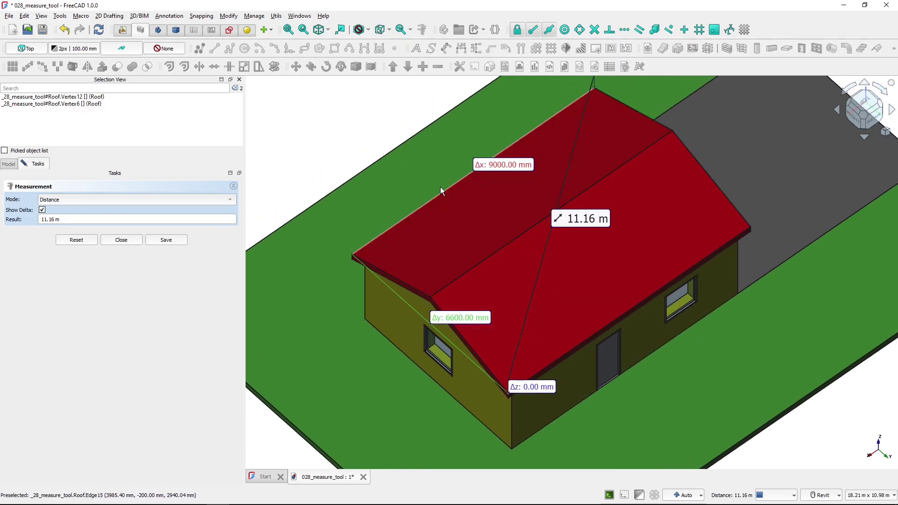
{"action": "left_click", "coordinate": [42, 210]}
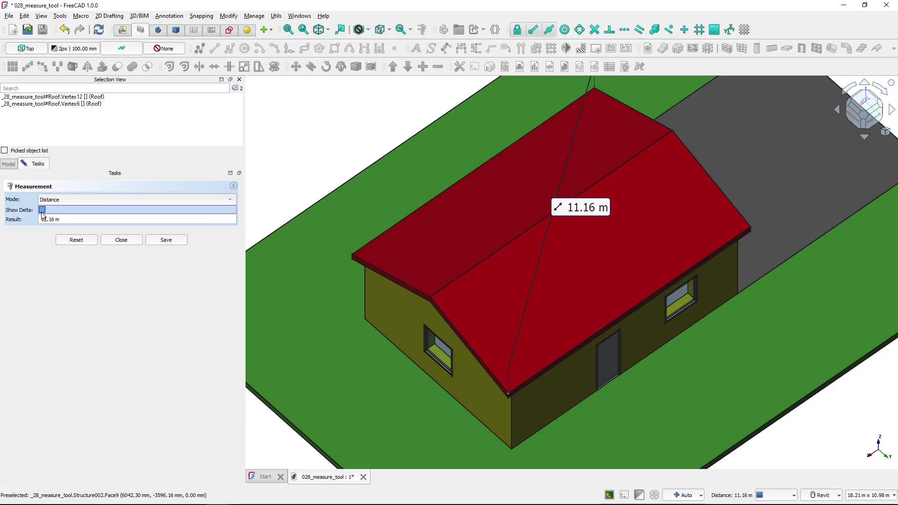
{"action": "left_click", "coordinate": [131, 242]}
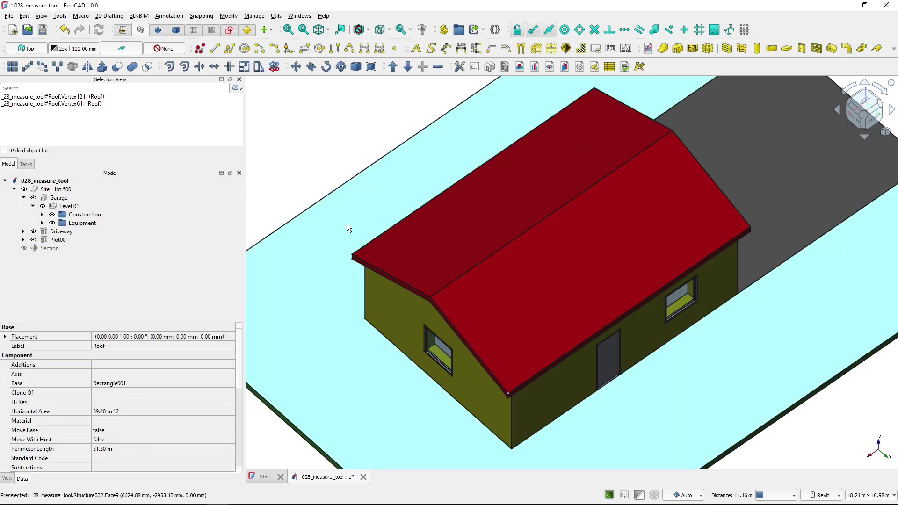
- Clear the selection and measure the length of the upper eave edge above the two-window wall
{"action": "middle_click_drag", "start_coordinate": [349, 223], "coordinate": [643, 259], "text": "shift"}
{"action": "scroll", "coordinate": [642, 254], "scroll_direction": "down", "scroll_amount": 5}
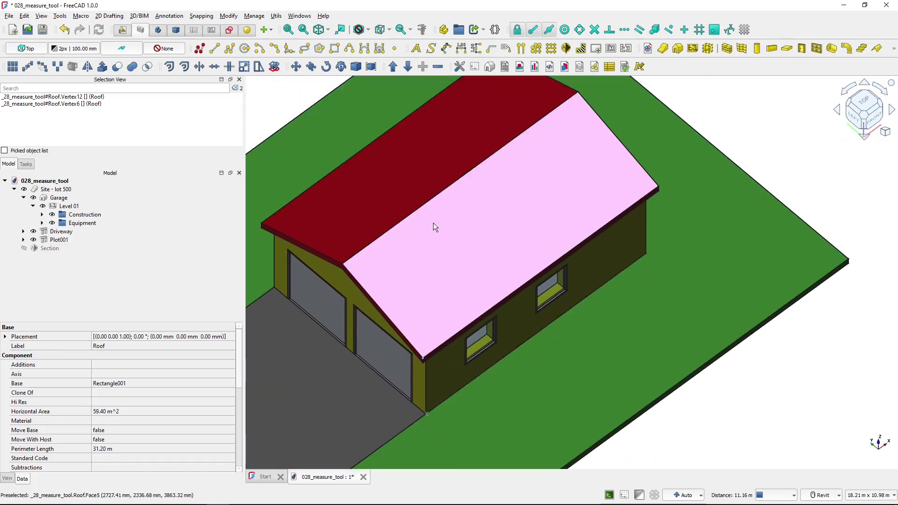
{"action": "left_click", "coordinate": [274, 122]}
{"action": "scroll", "coordinate": [453, 210], "scroll_direction": "up", "scroll_amount": 3}
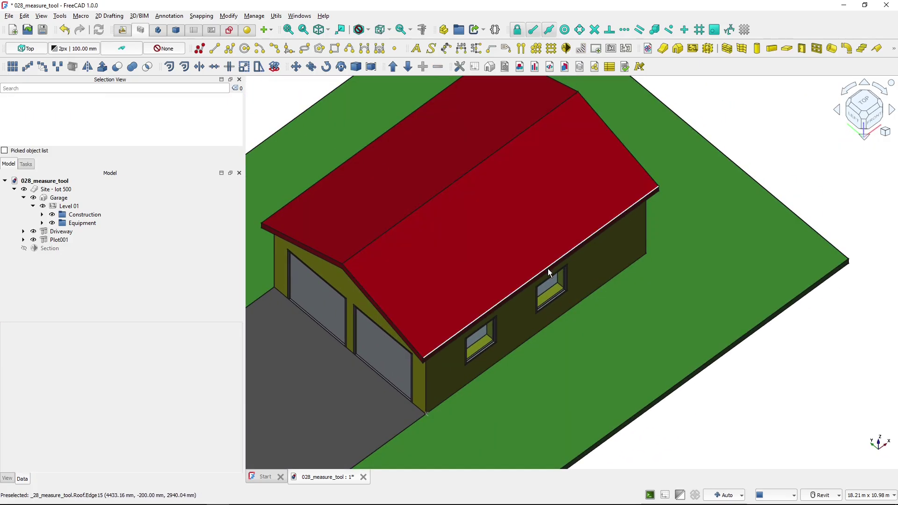
{"action": "left_click", "coordinate": [548, 269]}
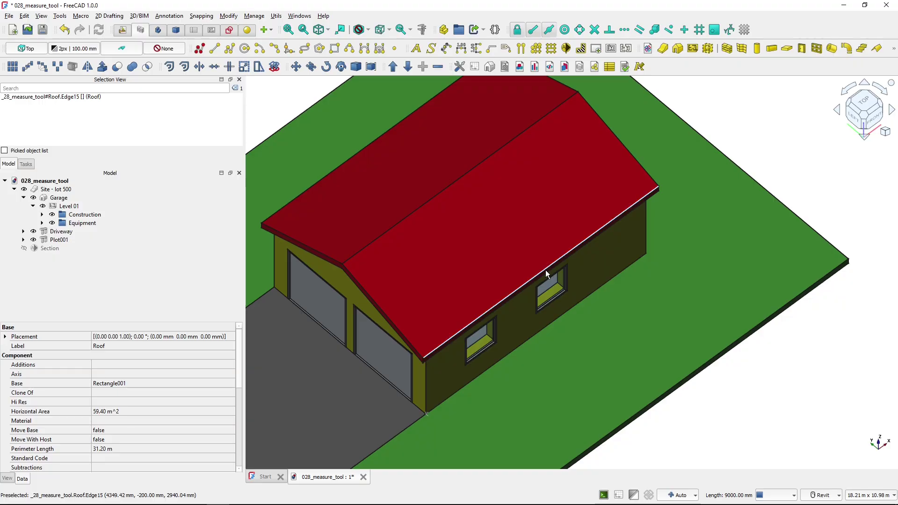
{"action": "left_click", "coordinate": [422, 31]}
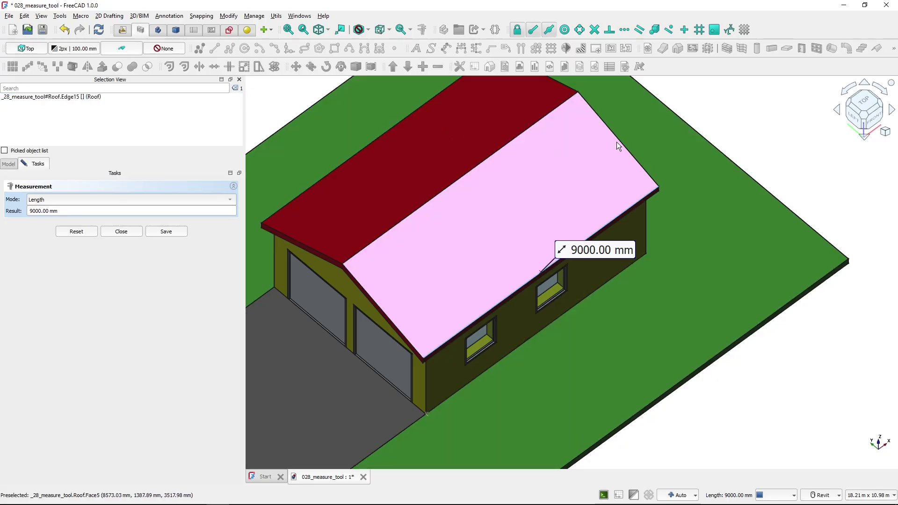
- Add the adjoining sloped roof edge at the end opposite the garage doors and switch the measurement mode to Length
{"action": "left_click", "coordinate": [618, 135]}
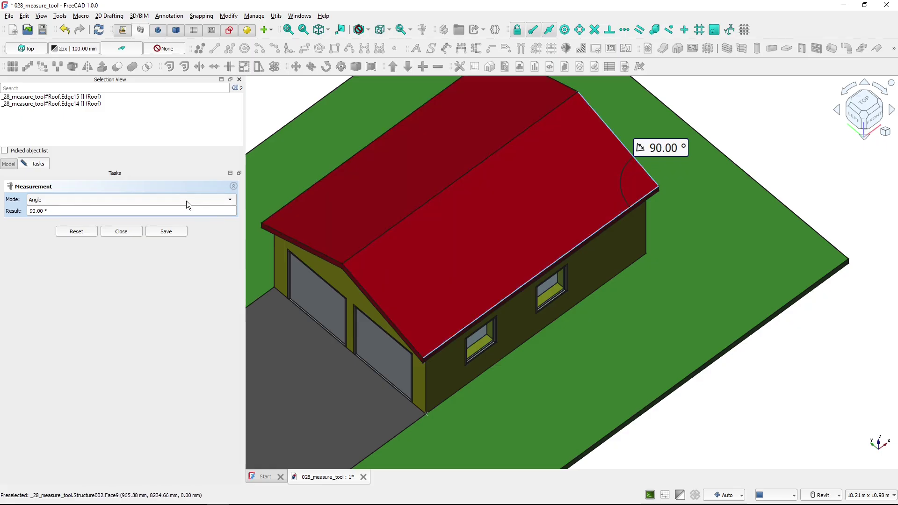
{"action": "left_click", "coordinate": [186, 205]}
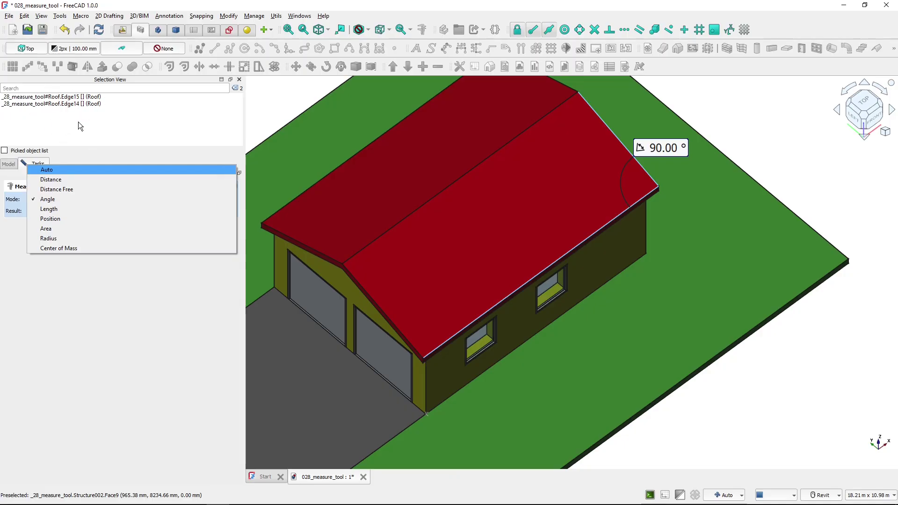
{"action": "left_click", "coordinate": [62, 209]}
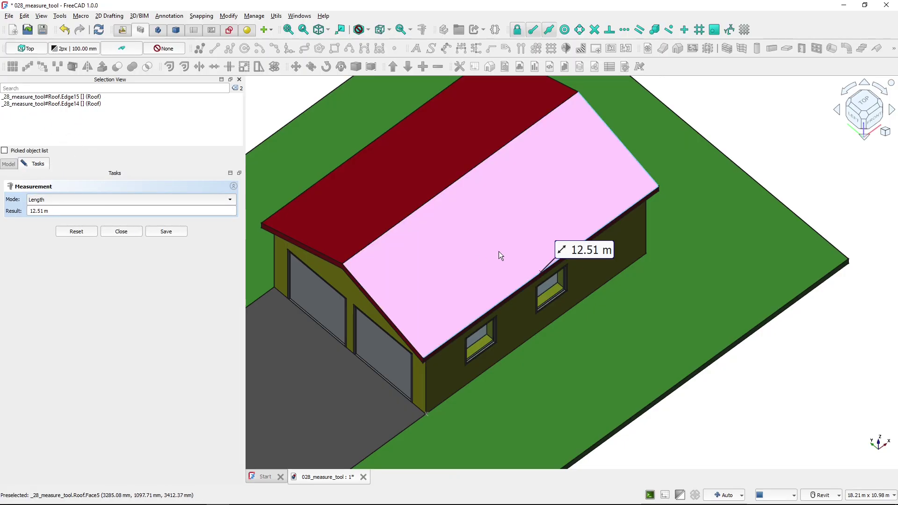
- Add the remaining four outer roof edges to the length measurement to total the roof's perimeter
{"action": "middle_click_drag", "start_coordinate": [543, 173], "coordinate": [608, 234]}
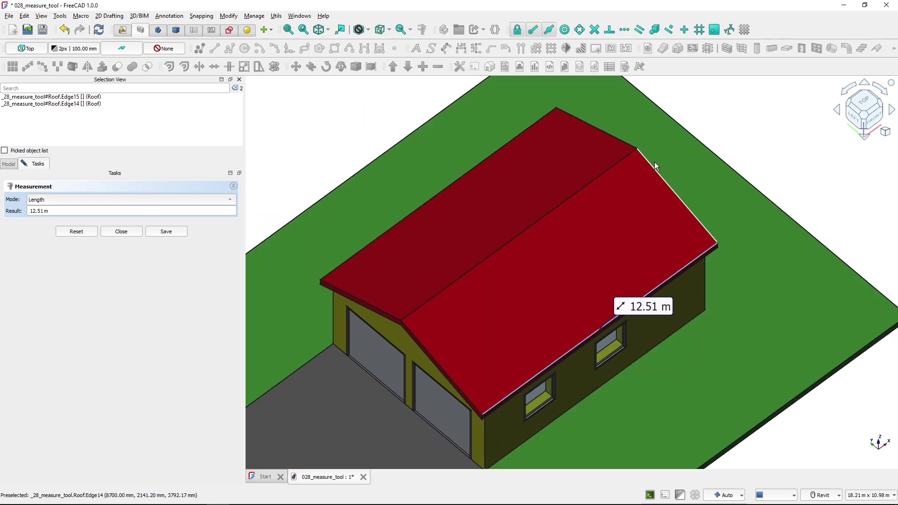
{"action": "left_click", "coordinate": [608, 135]}
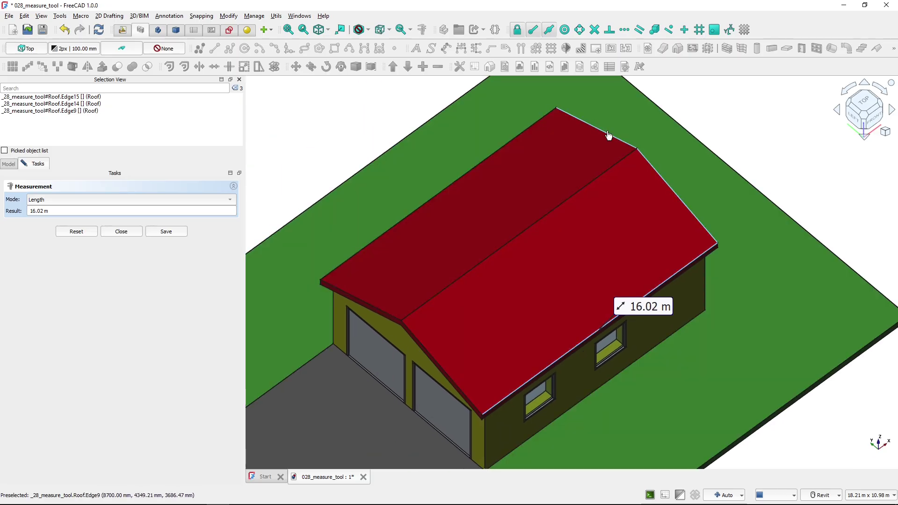
{"action": "left_click", "coordinate": [487, 160]}
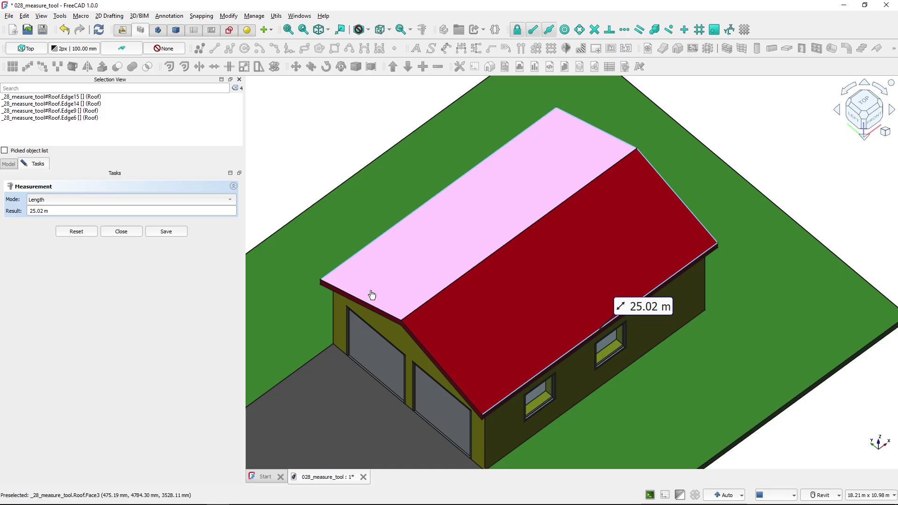
{"action": "left_click", "coordinate": [365, 304]}
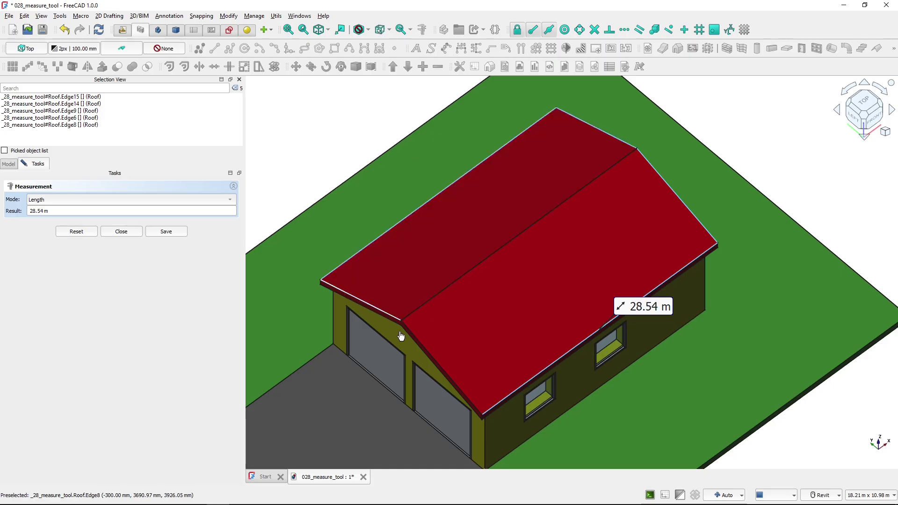
{"action": "left_click", "coordinate": [418, 351]}
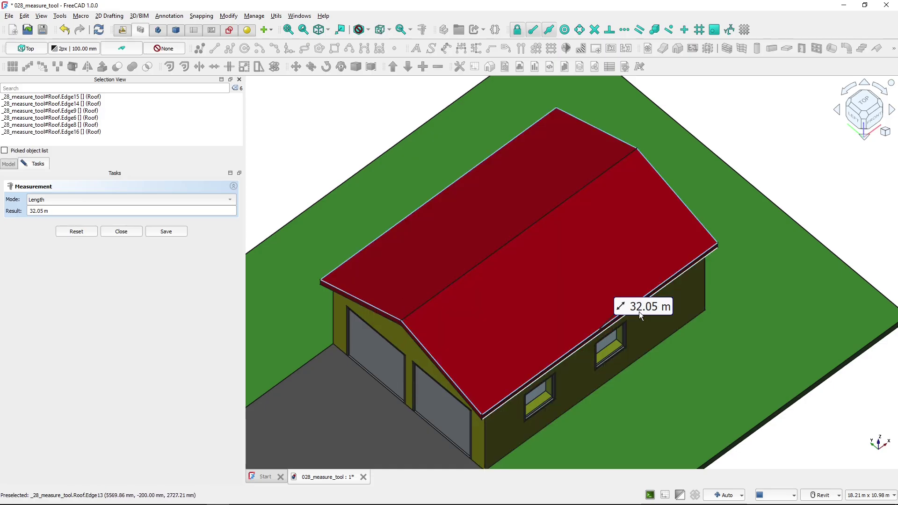
- Close the roof perimeter measurement without saving it and clear the selection
{"action": "left_click", "coordinate": [640, 312]}
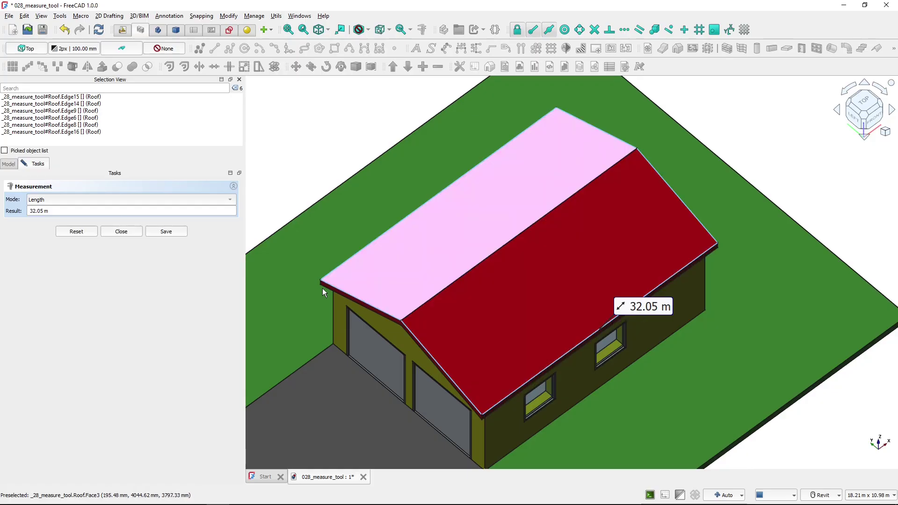
{"action": "left_click", "coordinate": [121, 232]}
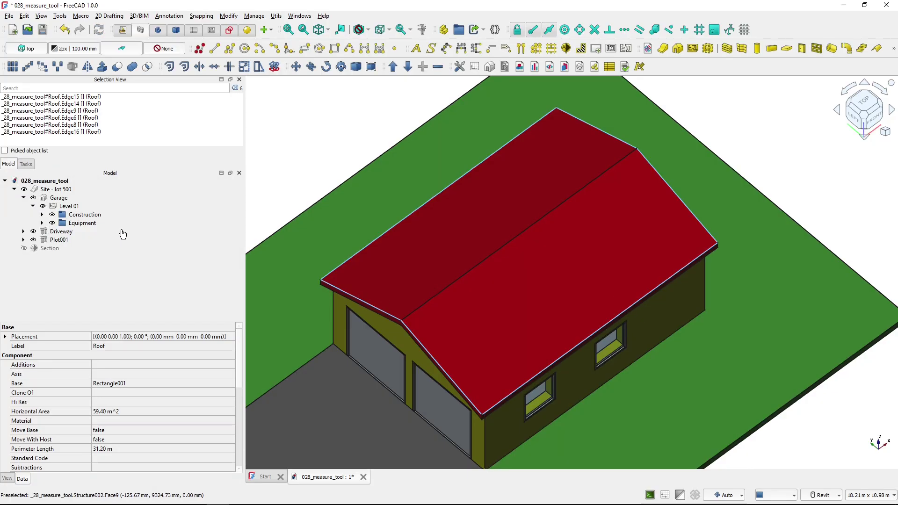
{"action": "left_click", "coordinate": [311, 165]}
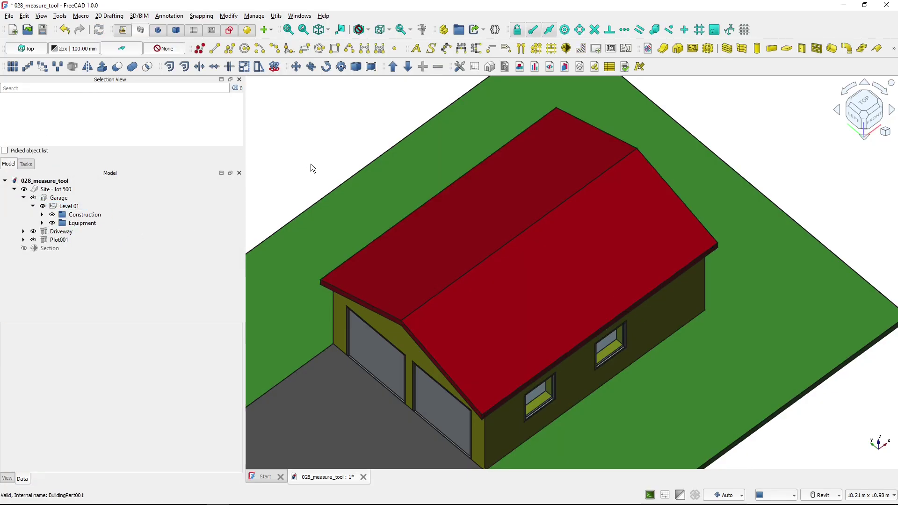
- Measure the area of the garage's outer wall face with two windows, and close the measurement without saving
{"action": "middle_click_drag", "start_coordinate": [311, 164], "coordinate": [668, 314], "text": "shift"}
{"action": "left_click", "coordinate": [672, 329]}
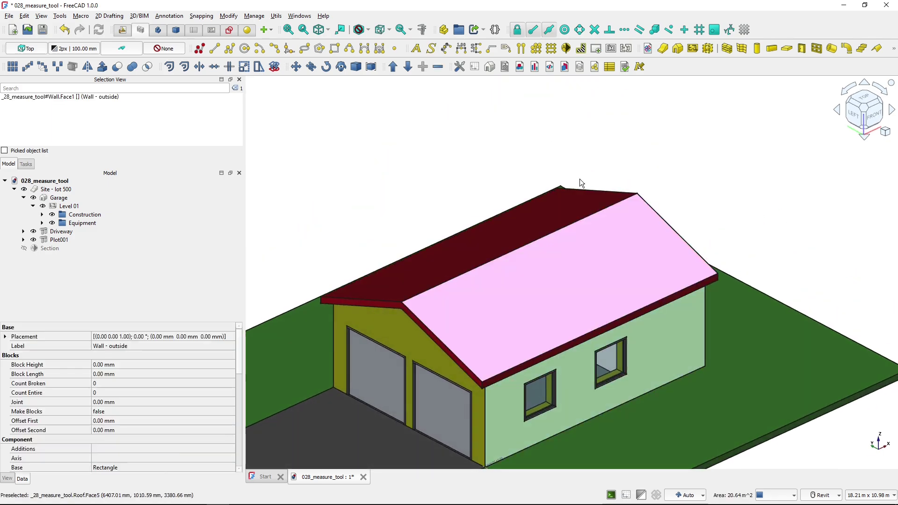
{"action": "left_click", "coordinate": [424, 30]}
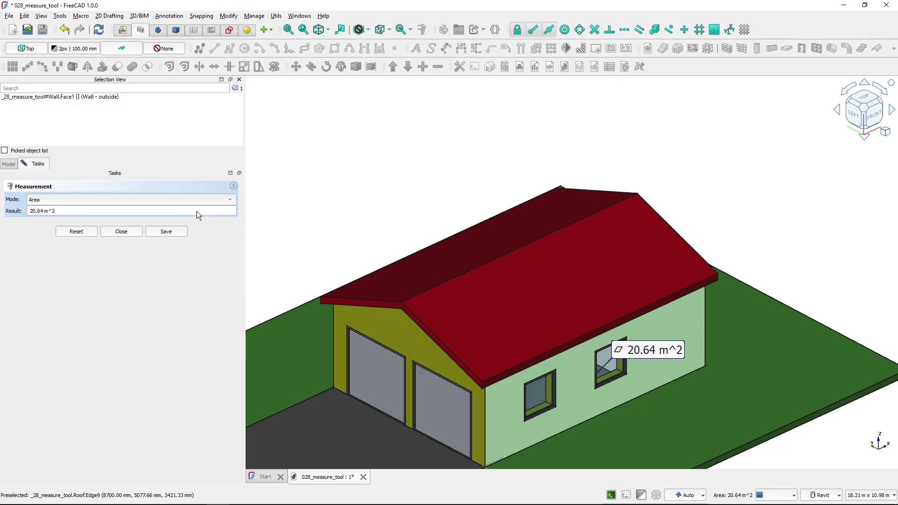
{"action": "left_click", "coordinate": [206, 200]}
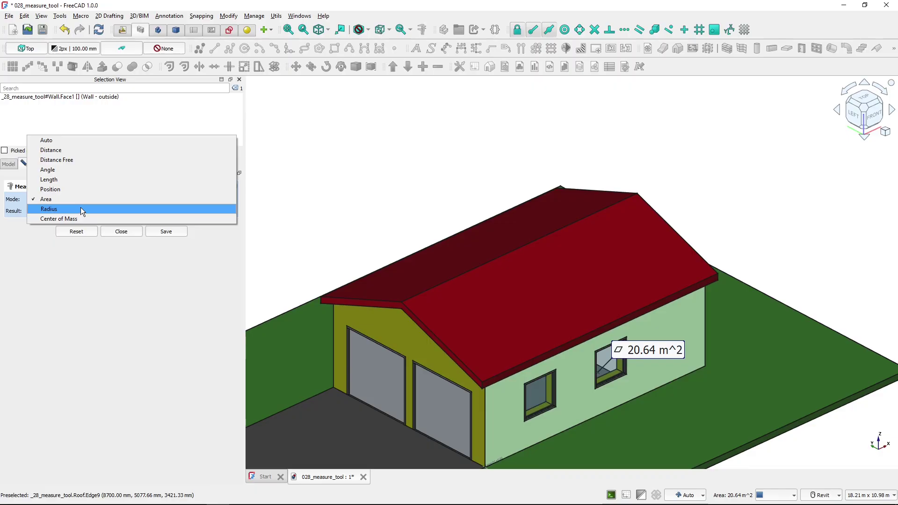
{"action": "left_click", "coordinate": [428, 198]}
{"action": "left_click", "coordinate": [124, 231]}
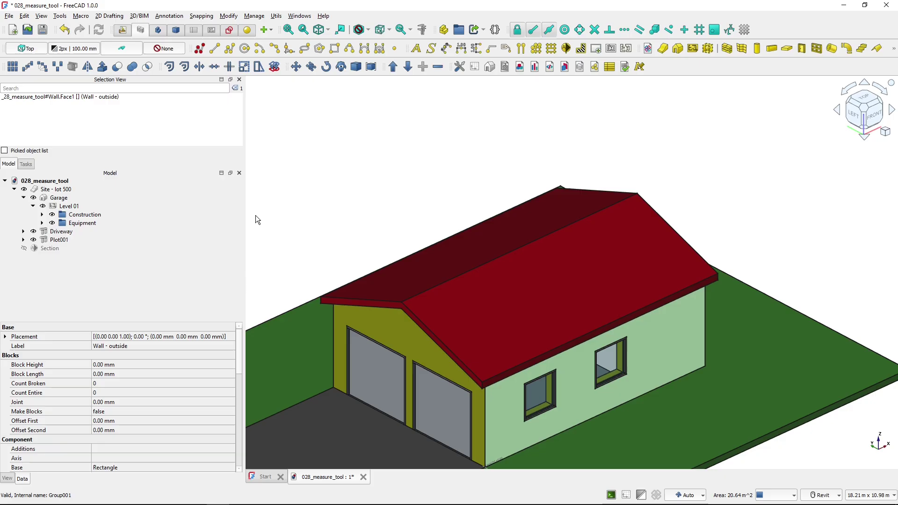
- Measure the center of mass of the whole Plot001 object and reset the measurement
{"action": "key", "text": "v"}
{"action": "key", "text": "f"}
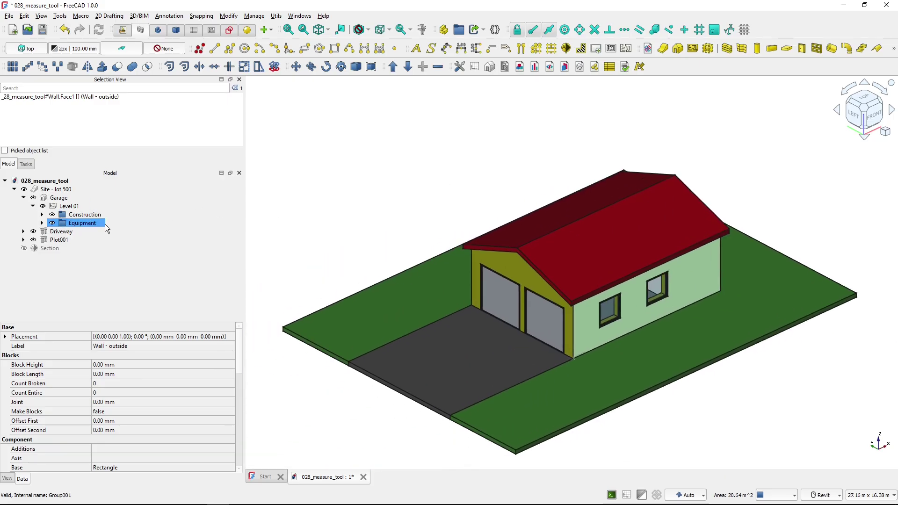
{"action": "left_click", "coordinate": [59, 240]}
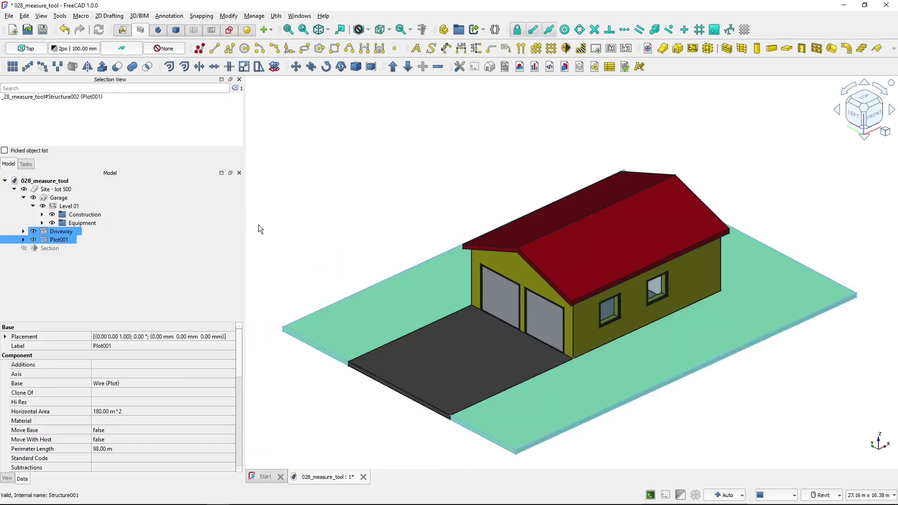
{"action": "left_click", "coordinate": [422, 30]}
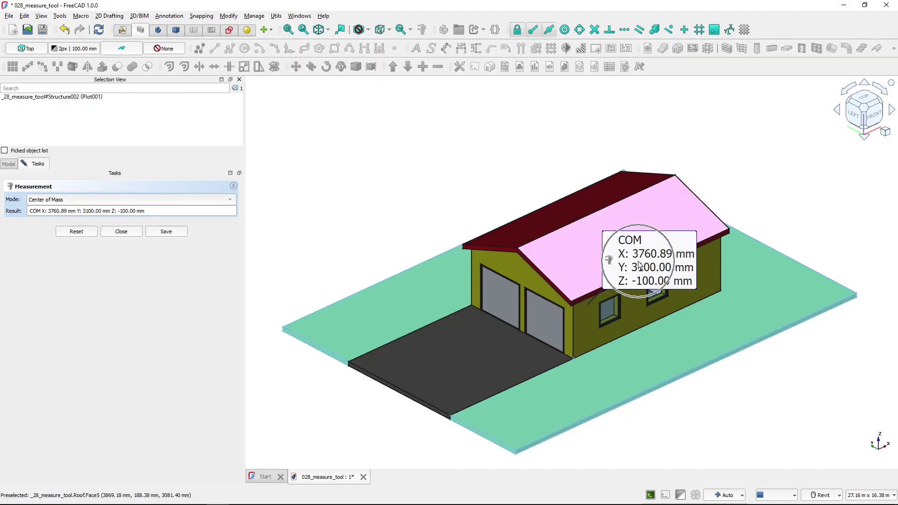
{"action": "middle_click_drag", "start_coordinate": [639, 270], "coordinate": [518, 374], "text": "shift"}
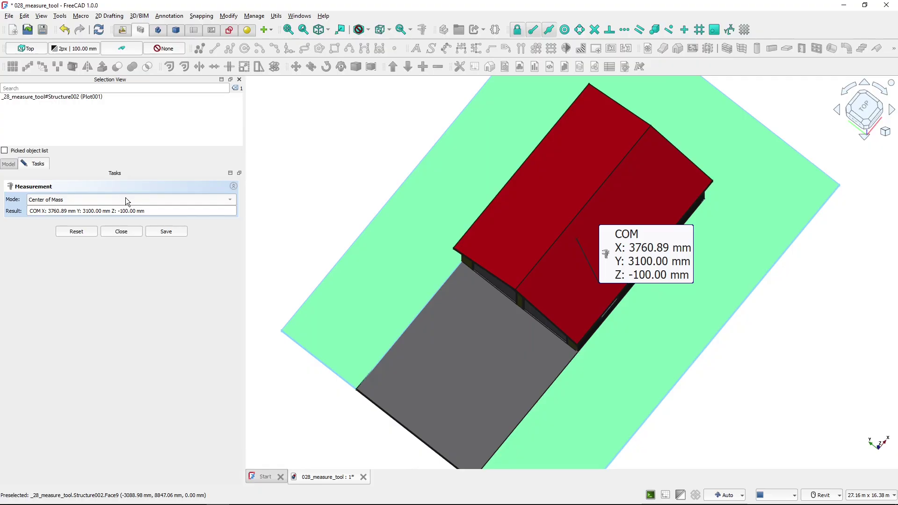
{"action": "left_click", "coordinate": [121, 233]}
{"action": "left_click", "coordinate": [74, 233]}
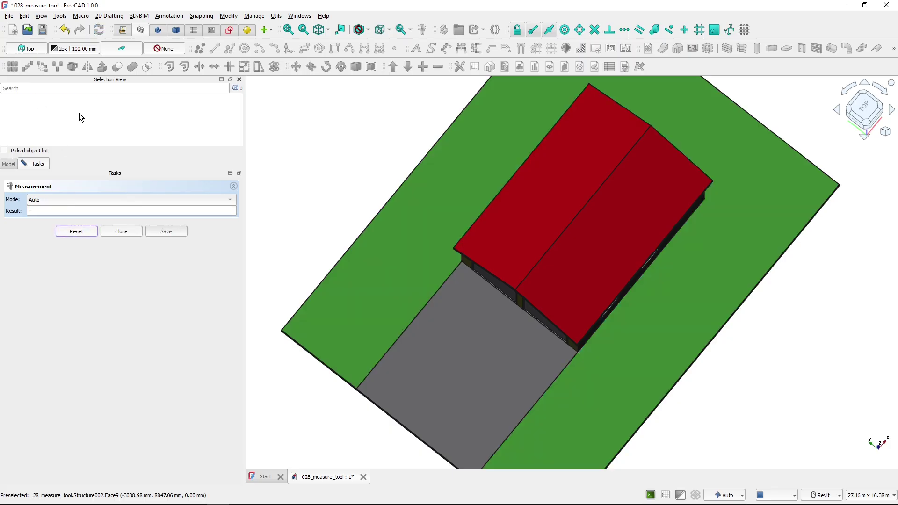
- Measure the area of the plot's green top surface and reset the measurement
{"action": "scroll", "coordinate": [458, 223], "scroll_direction": "down", "scroll_amount": 3}
{"action": "mouse_move", "coordinate": [458, 224]}
{"action": "middle_mouse_down", "text": "shift"}
{"action": "mouse_move", "coordinate": [437, 182]}
{"action": "mouse_move", "coordinate": [470, 222]}
{"action": "middle_mouse_up", "text": "shift"}
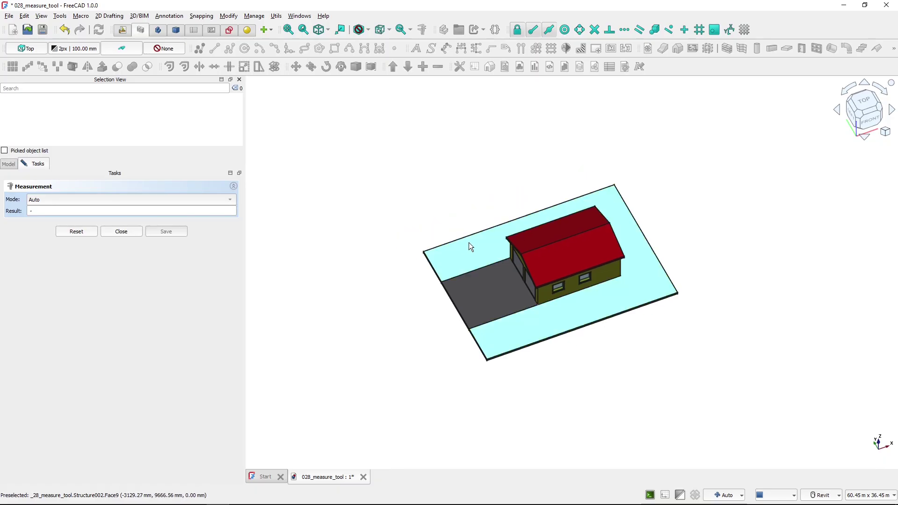
{"action": "left_click", "coordinate": [493, 245]}
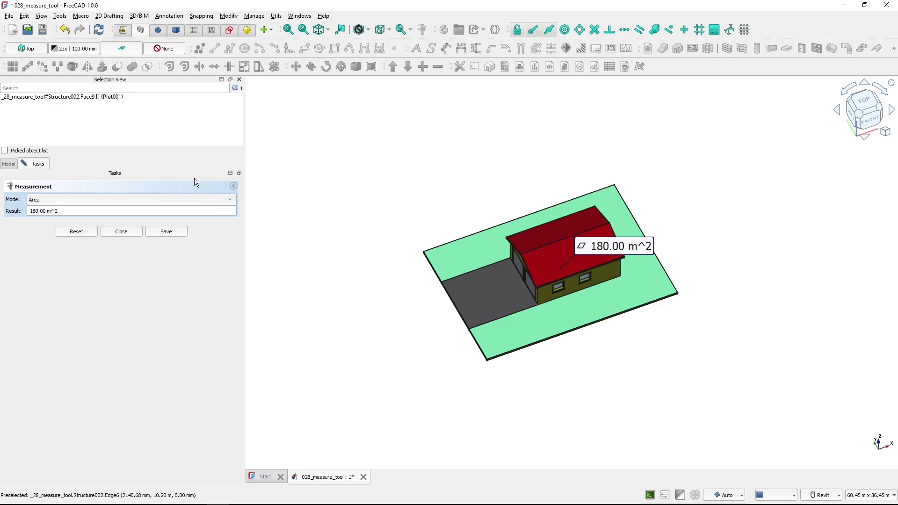
{"action": "left_click", "coordinate": [88, 234]}
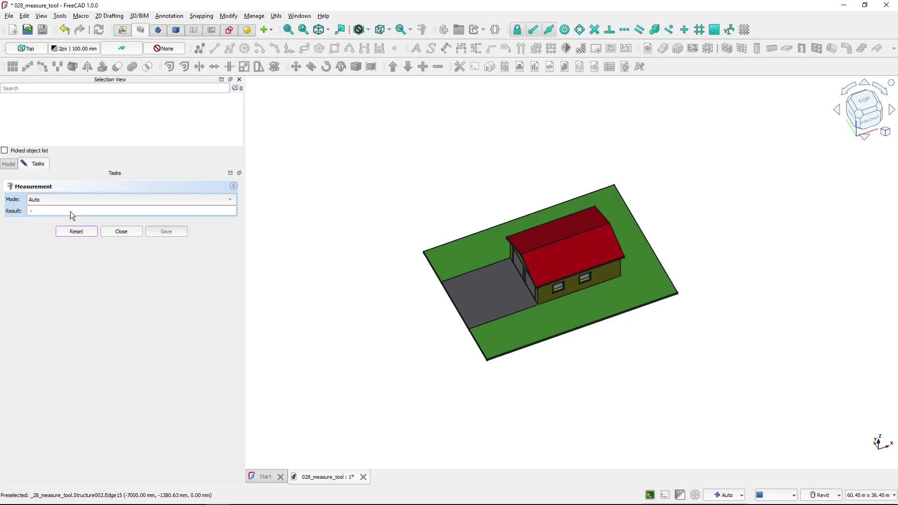
- Review the available measurement modes and close the Measure tool
{"action": "middle_click_drag", "start_coordinate": [410, 367], "coordinate": [473, 335], "text": "shift"}
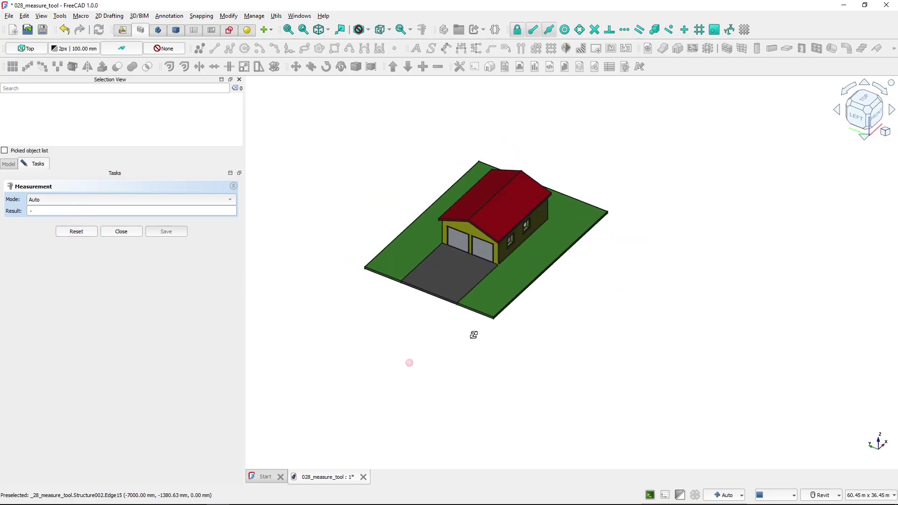
{"action": "scroll", "coordinate": [531, 290], "scroll_direction": "up", "scroll_amount": 3}
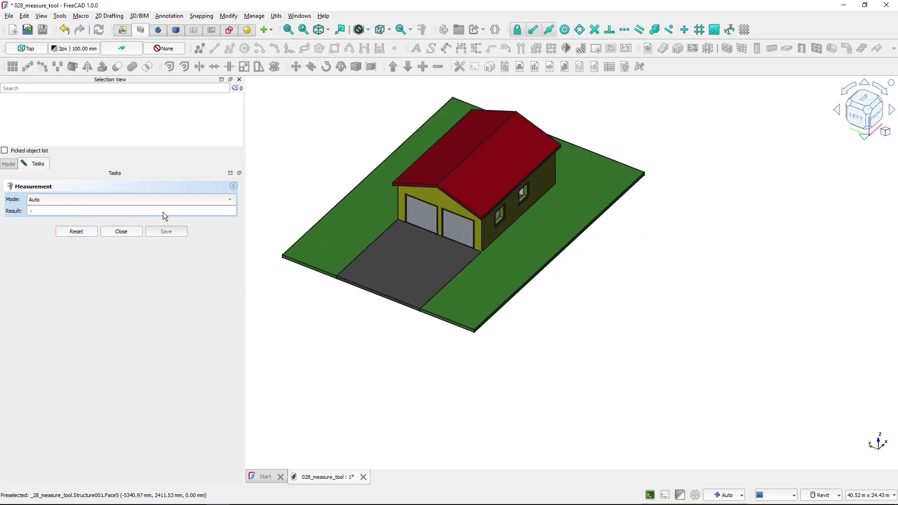
{"action": "left_click", "coordinate": [159, 201]}
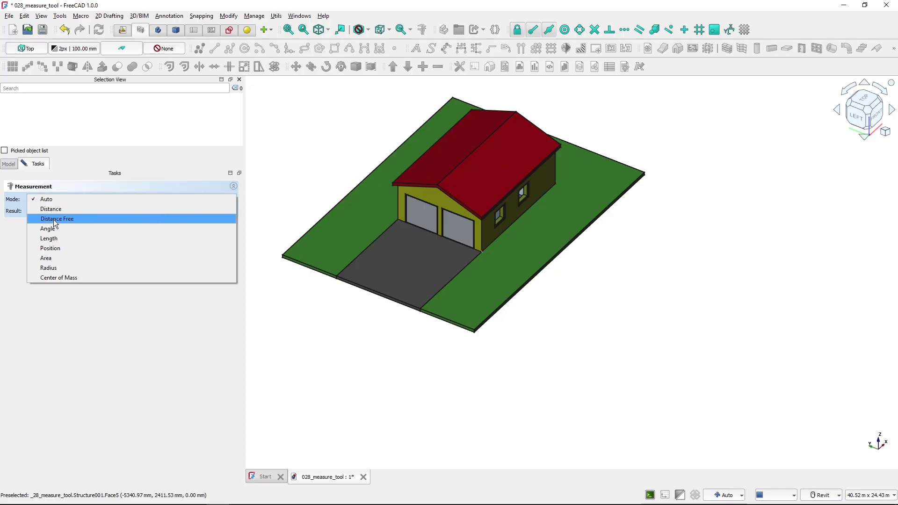
{"action": "left_click", "coordinate": [320, 171]}
{"action": "left_click", "coordinate": [119, 231]}
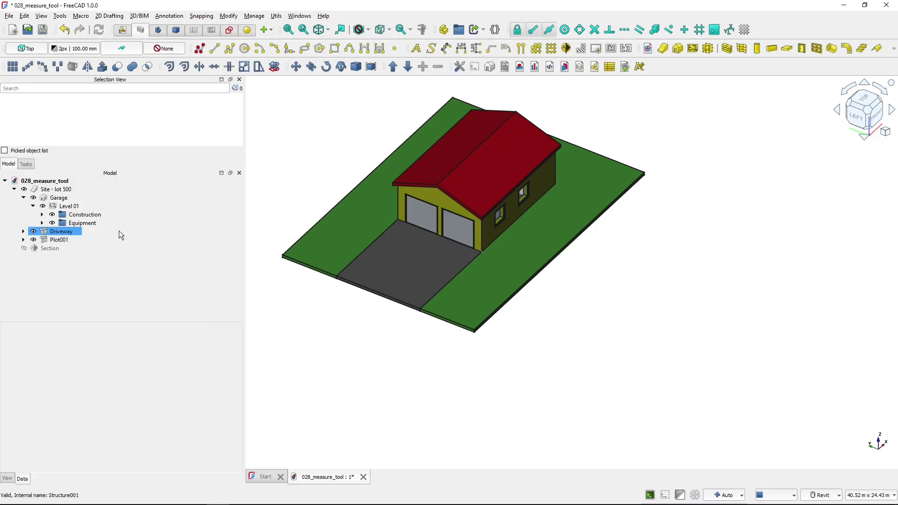
- Draw a straight wall 200 mm wide and 3000 mm high outside the plot, parallel to the garage's two-window wall
{"action": "left_click", "coordinate": [727, 50]}
{"action": "middle_click_drag", "start_coordinate": [612, 398], "coordinate": [590, 341], "text": "shift"}
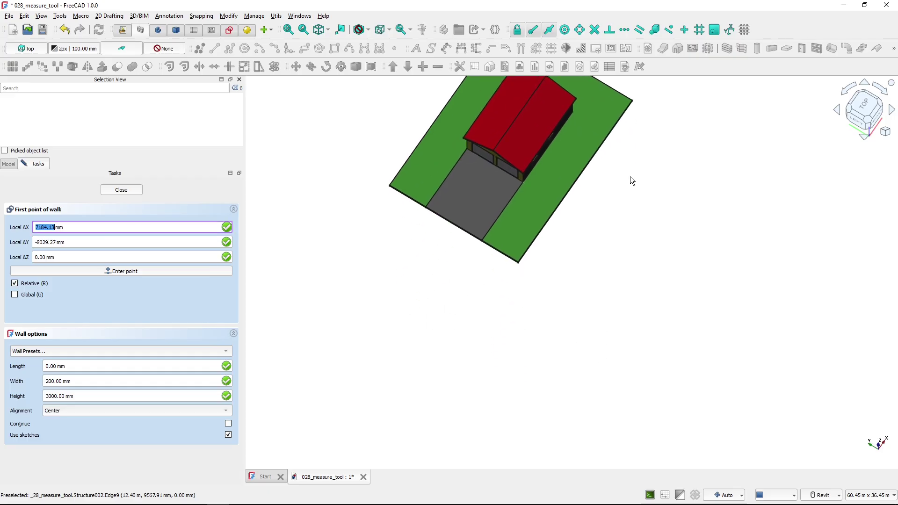
{"action": "left_click", "coordinate": [596, 324]}
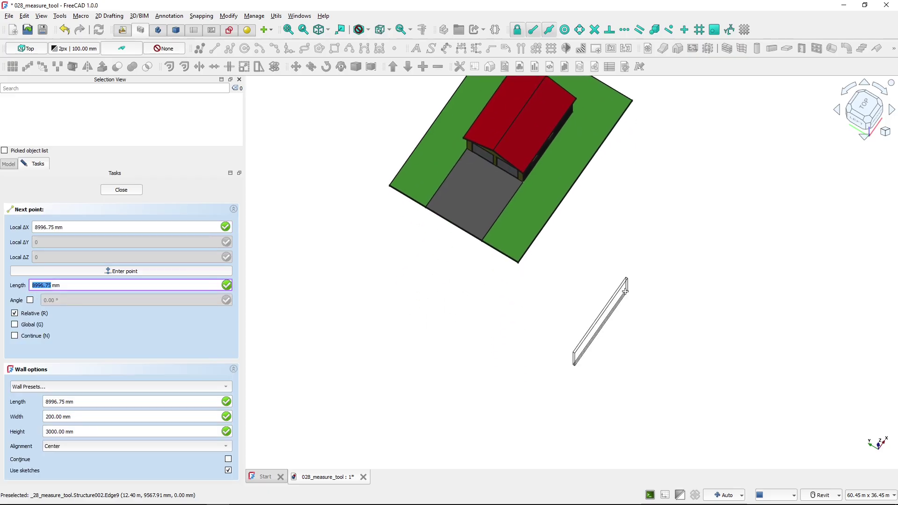
{"action": "left_click", "coordinate": [639, 304]}
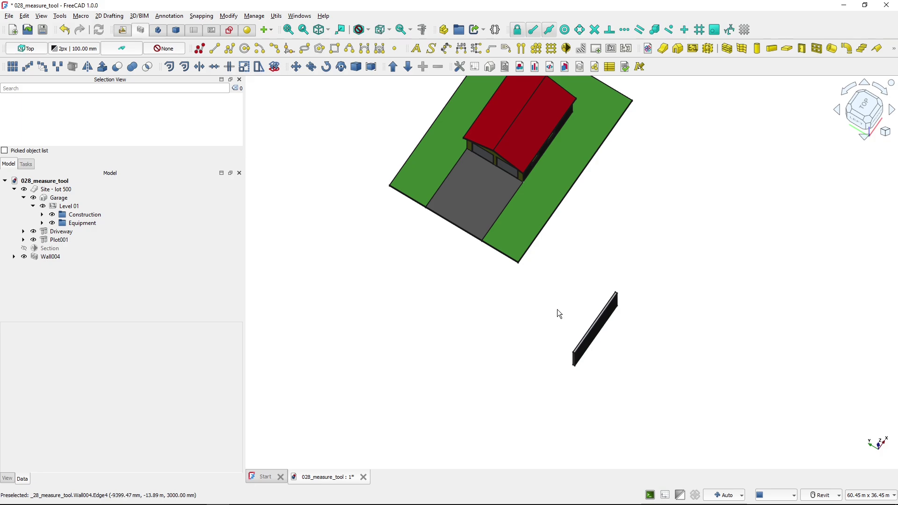
- Measure the distance and its X, Y and Z deltas between the garage's two-window wall face and the new wall's far face
{"action": "middle_click_drag", "start_coordinate": [557, 309], "coordinate": [443, 274], "text": "shift"}
{"action": "scroll", "coordinate": [497, 237], "scroll_direction": "up", "scroll_amount": 2}
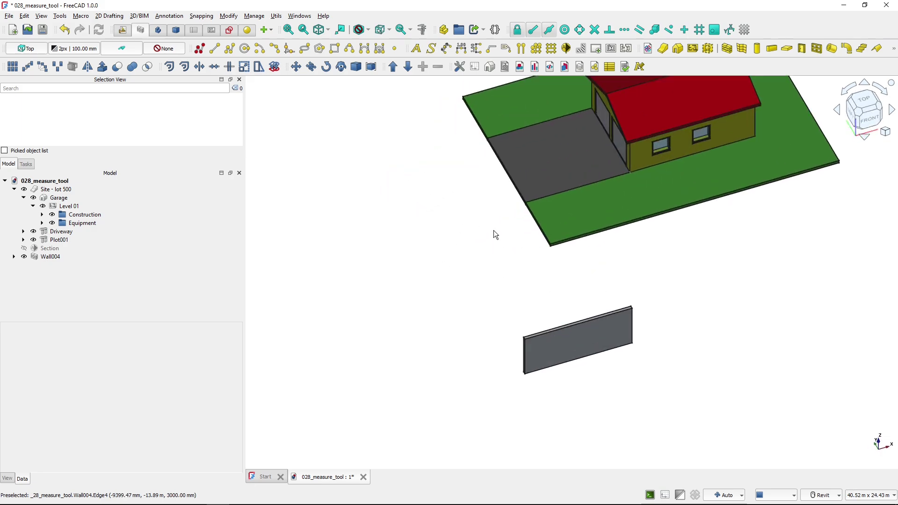
{"action": "left_click", "coordinate": [641, 162]}
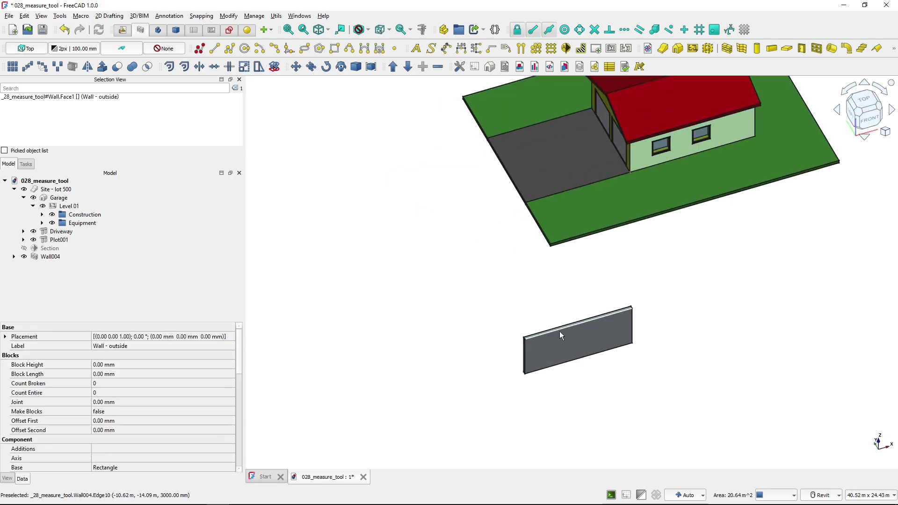
{"action": "left_click", "coordinate": [570, 346], "text": "ctrl"}
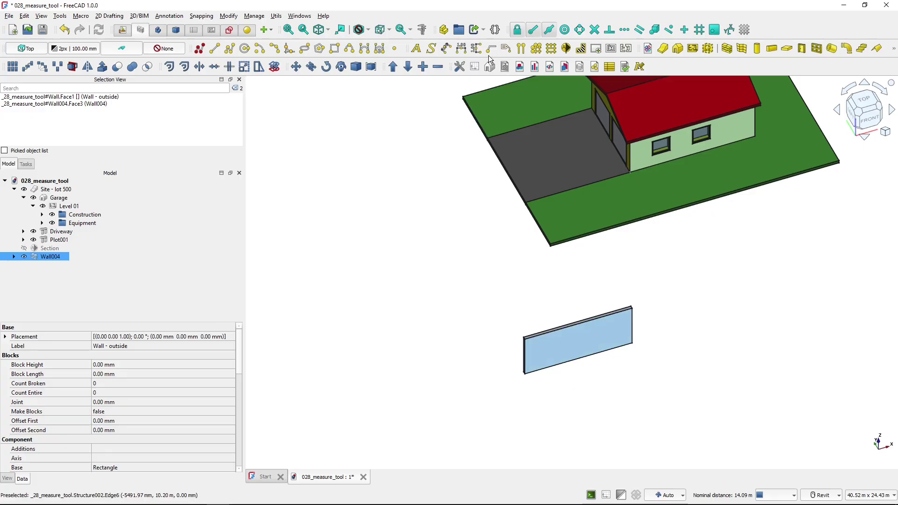
{"action": "left_click", "coordinate": [423, 30]}
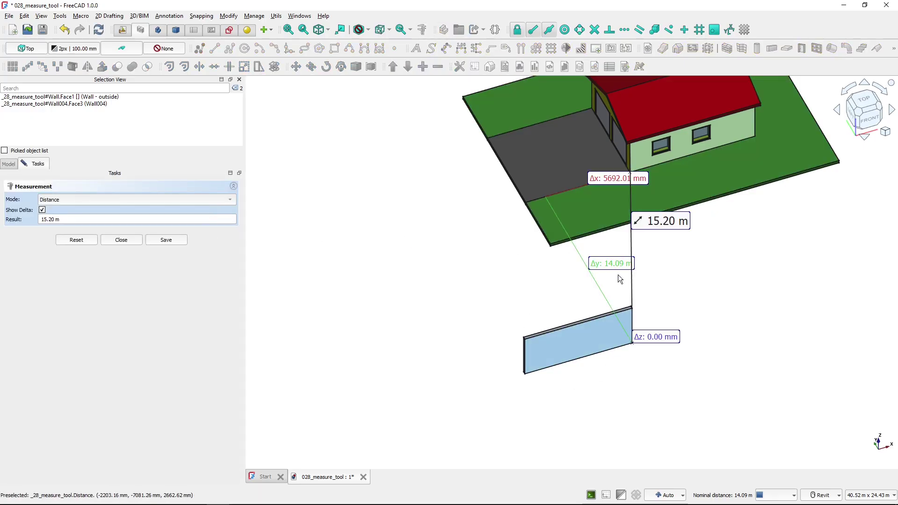
{"action": "middle_click_drag", "start_coordinate": [619, 275], "coordinate": [779, 273], "text": "shift"}
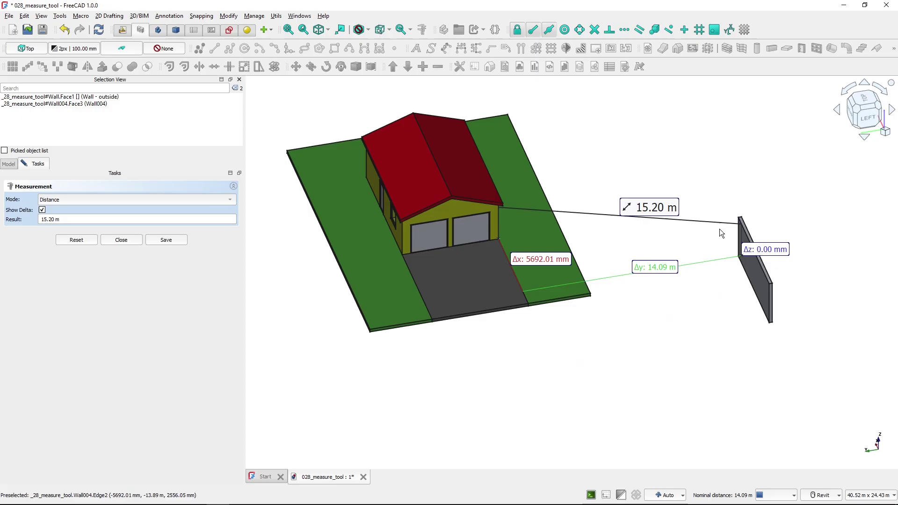
{"action": "middle_click_drag", "start_coordinate": [720, 229], "coordinate": [725, 259], "text": "shift"}
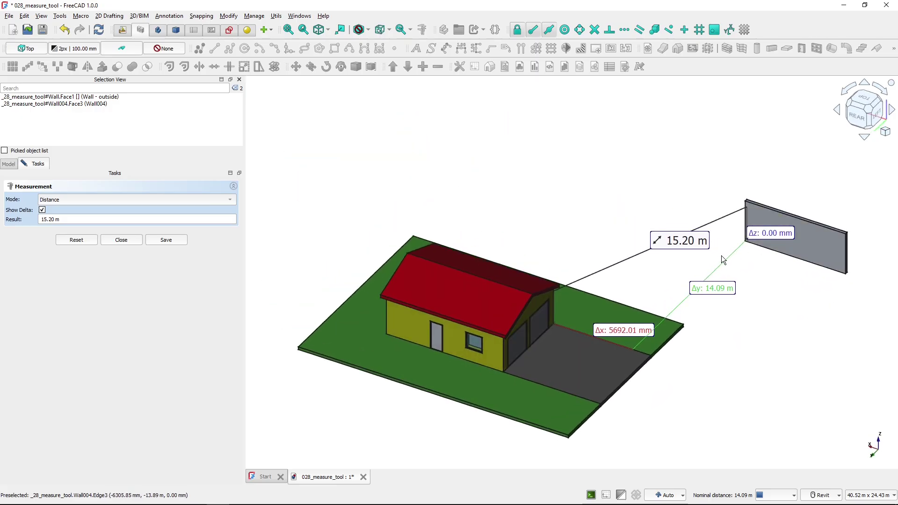
{"action": "middle_click_drag", "start_coordinate": [673, 279], "coordinate": [647, 274], "text": "shift"}
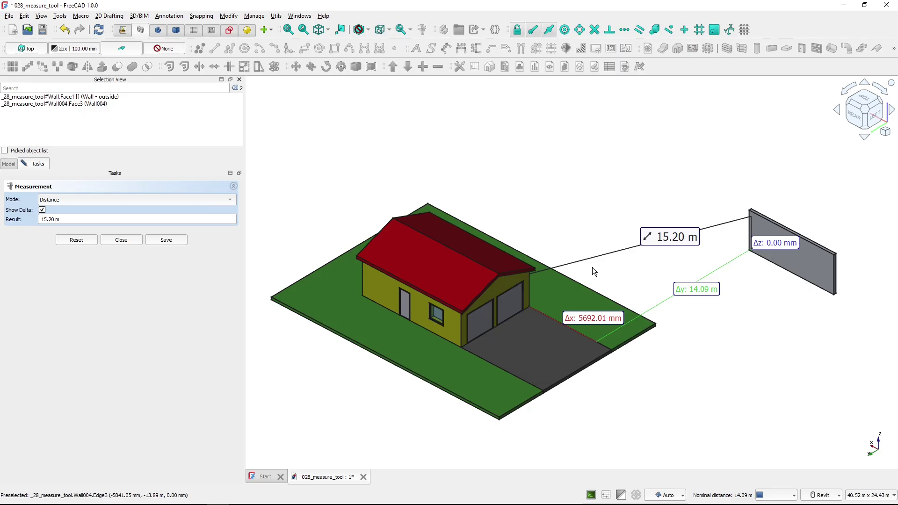
{"action": "middle_click_drag", "start_coordinate": [638, 276], "coordinate": [489, 260], "text": "shift"}
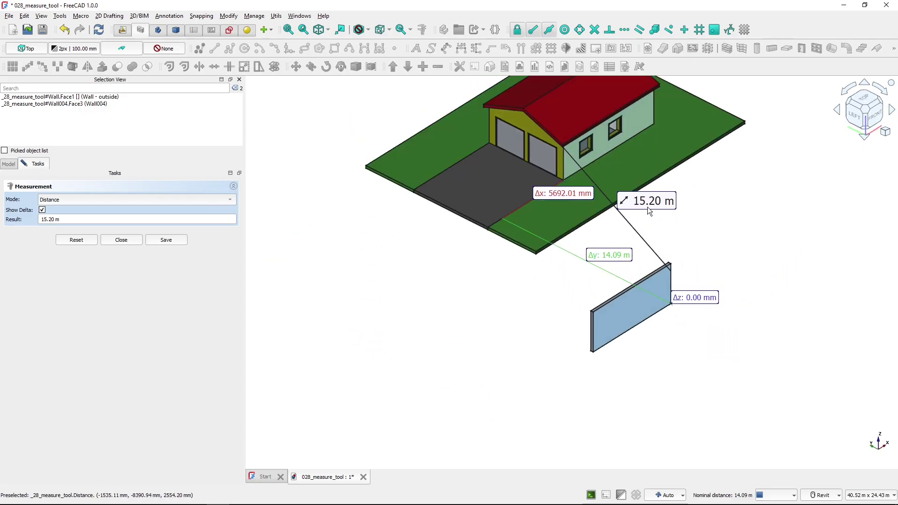
- Switch the measurement mode to Distance Free and measure from the new wall's face to a picked point on the two-window wall
{"action": "left_click", "coordinate": [167, 199]}
{"action": "left_click", "coordinate": [150, 200]}
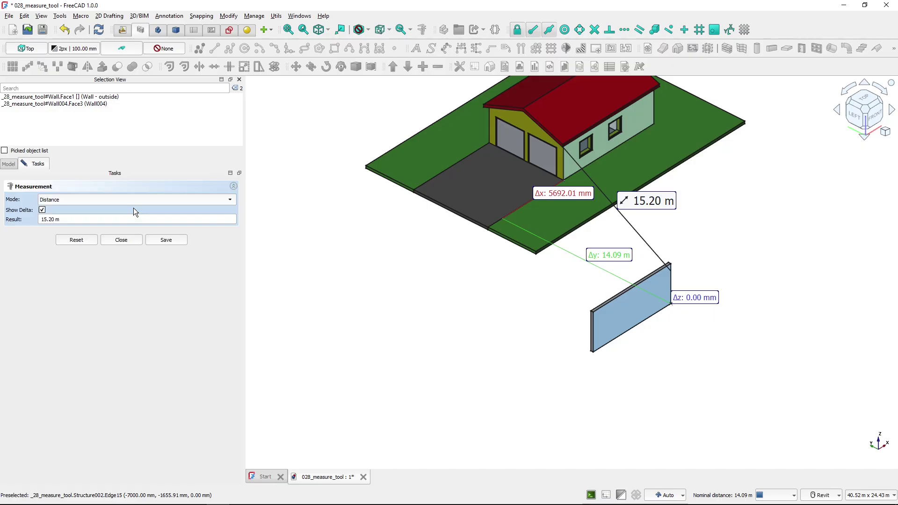
{"action": "key", "text": "Down"}
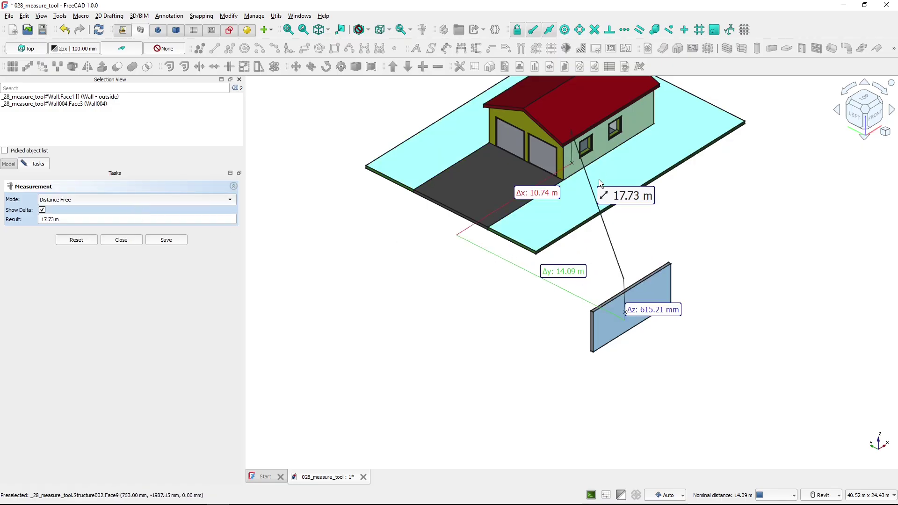
{"action": "left_click", "coordinate": [634, 117]}
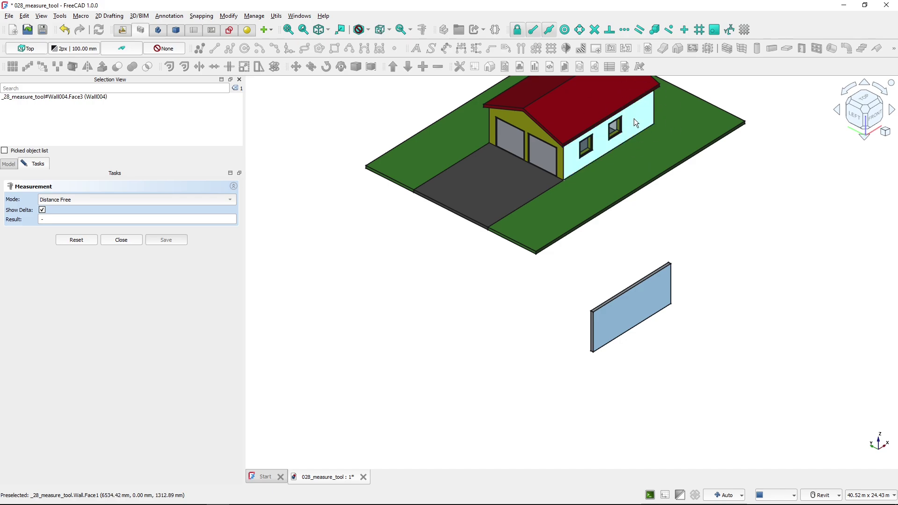
{"action": "left_click", "coordinate": [634, 119]}
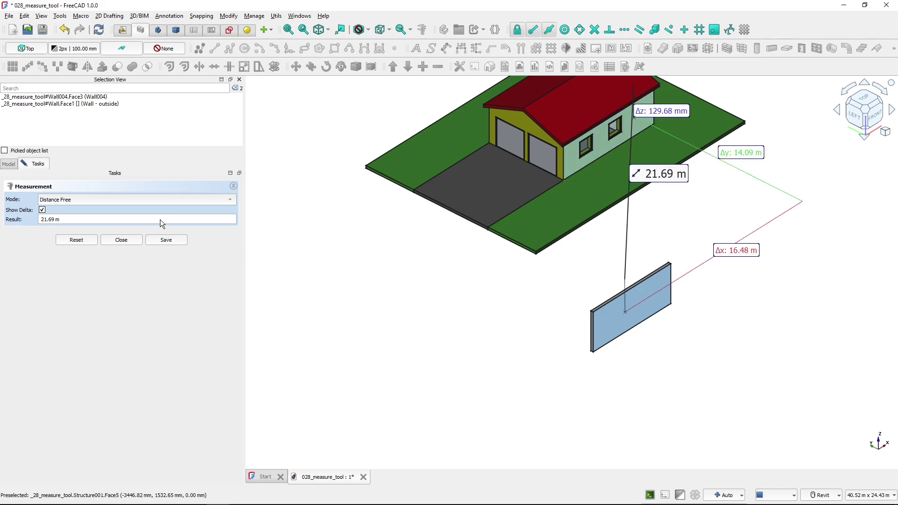
{"action": "middle_click_drag", "start_coordinate": [661, 148], "coordinate": [630, 122], "text": "shift"}
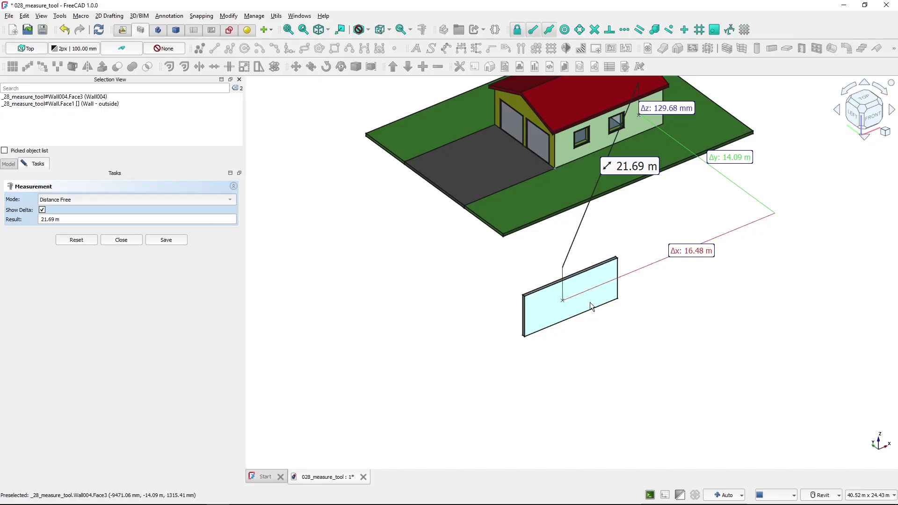
- Measure the free distance again with a different point near the new wall's driveway-side end, review the measurement modes, and reset the measurement
{"action": "left_click", "coordinate": [547, 319]}
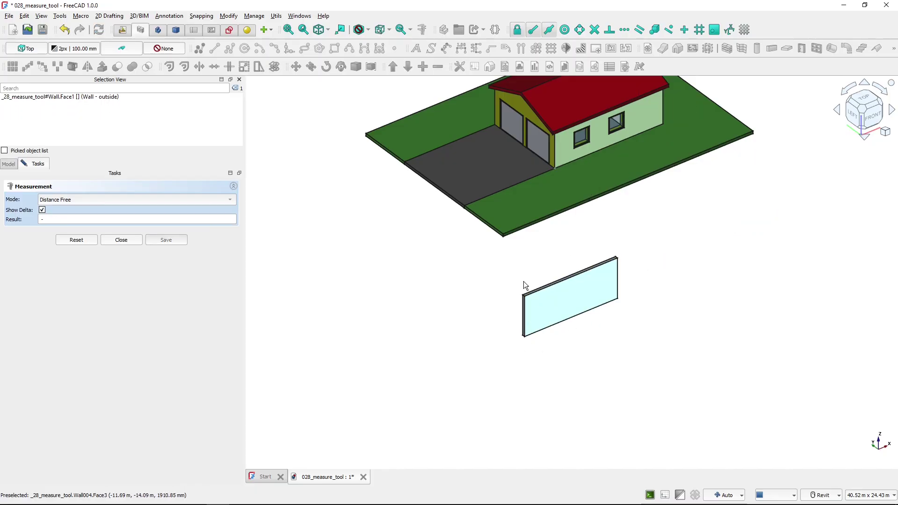
{"action": "left_click", "coordinate": [533, 321]}
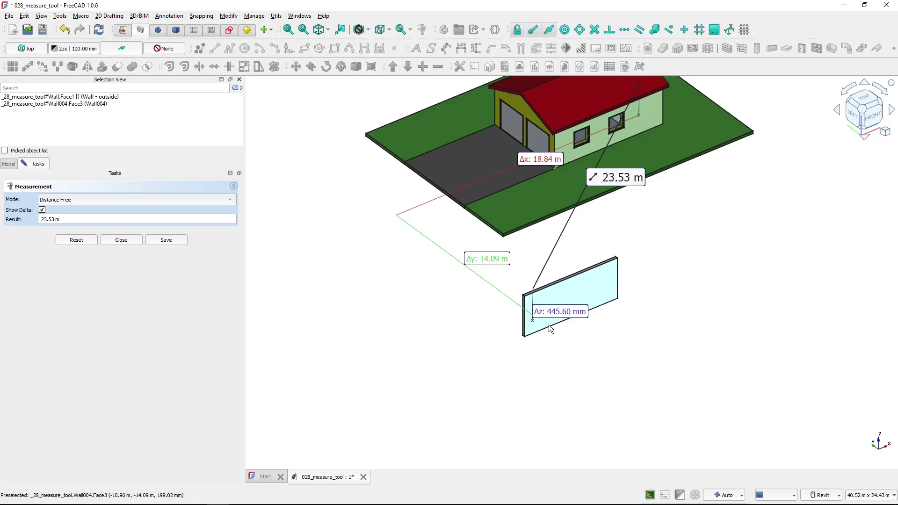
{"action": "left_click", "coordinate": [117, 200]}
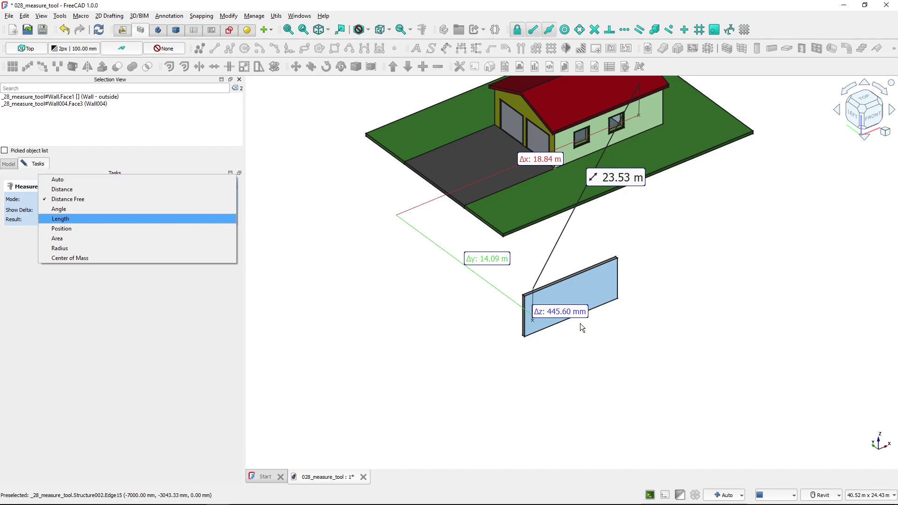
{"action": "left_click", "coordinate": [360, 295]}
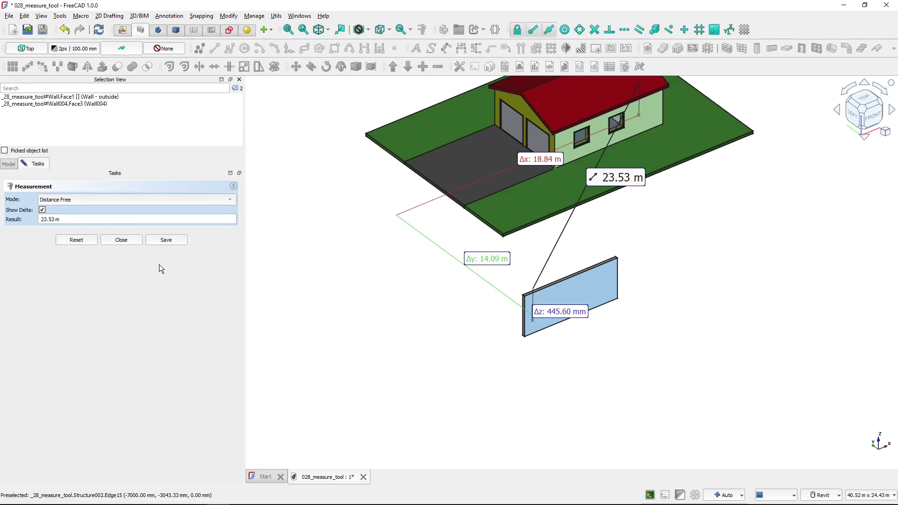
{"action": "left_click", "coordinate": [82, 240]}
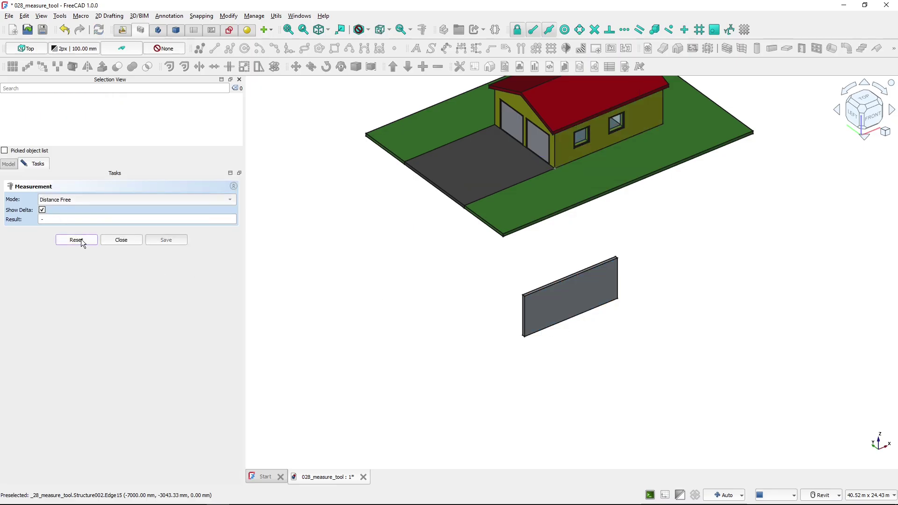
- Close the Measure tool and delete the extra wall outside the plot
{"action": "left_click", "coordinate": [117, 241]}
{"action": "left_click", "coordinate": [570, 293]}
{"action": "key", "text": "space"}
{"action": "middle_click_drag", "start_coordinate": [598, 239], "coordinate": [596, 367]}
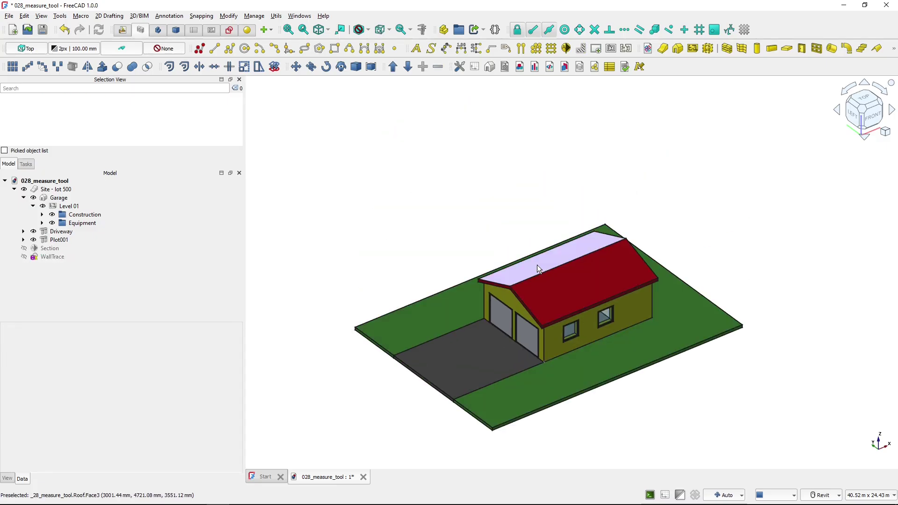
- Measure the area of the roof slope above the door-and-window wall, save the measurement, and close the Measure tool
{"action": "left_click", "coordinate": [423, 30]}
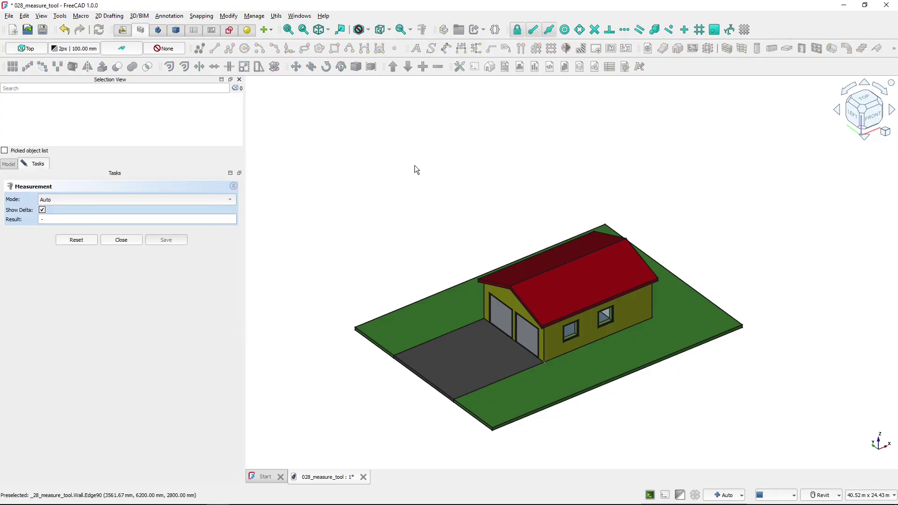
{"action": "middle_click_drag", "start_coordinate": [415, 165], "coordinate": [434, 170], "text": "shift"}
{"action": "left_click", "coordinate": [433, 170]}
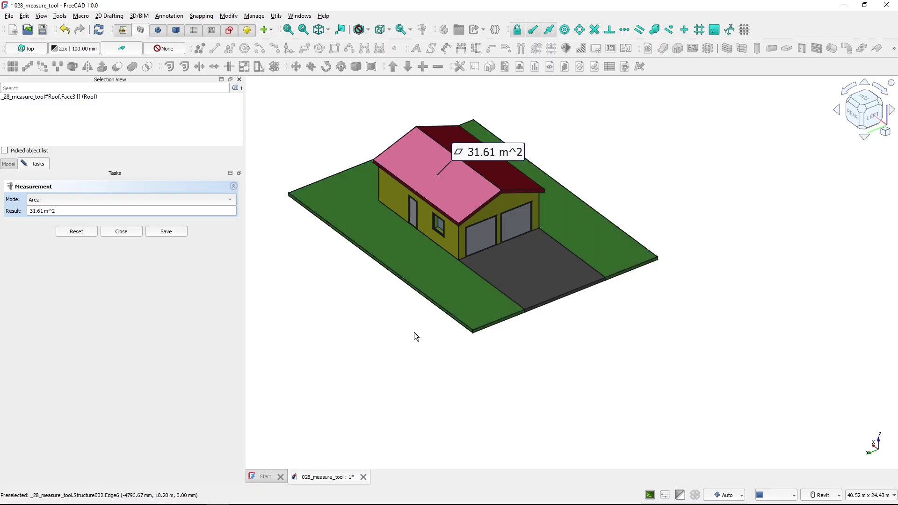
{"action": "middle_click_drag", "start_coordinate": [464, 306], "coordinate": [434, 307], "text": "shift"}
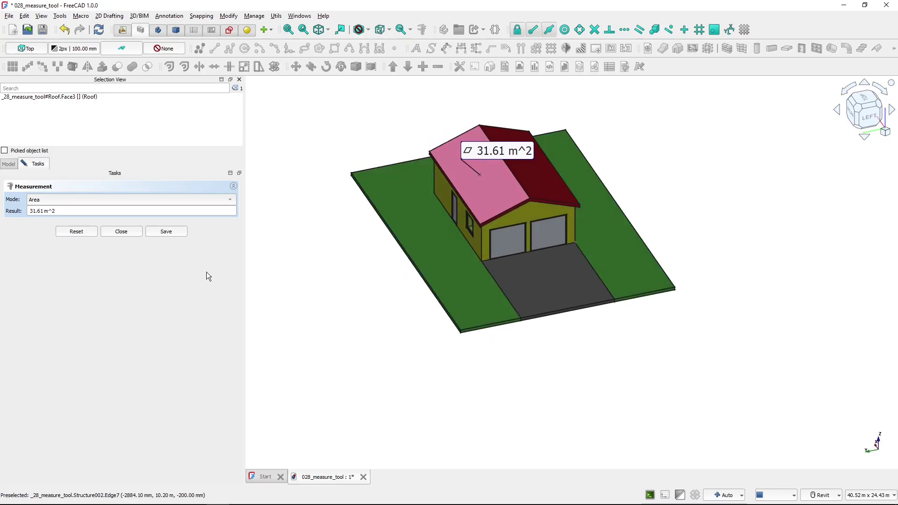
{"action": "left_click", "coordinate": [161, 235]}
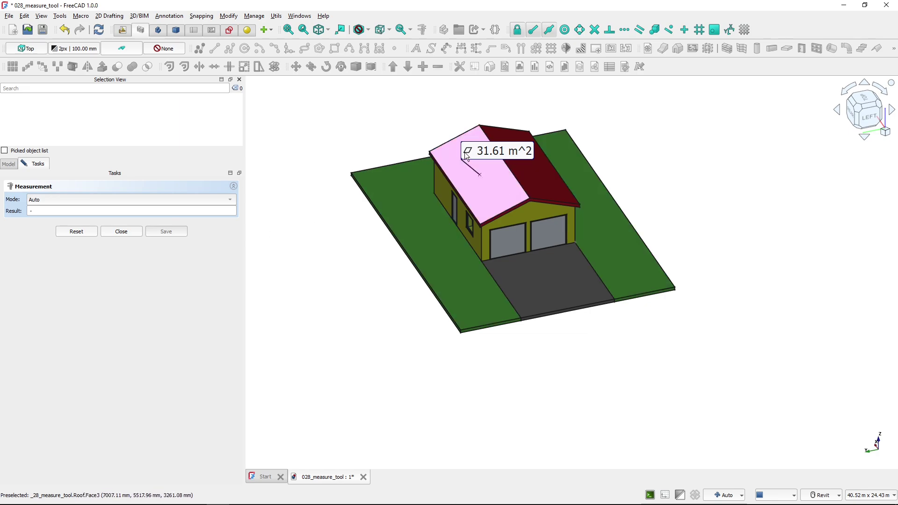
{"action": "middle_click_drag", "start_coordinate": [544, 205], "coordinate": [433, 178], "text": "shift"}
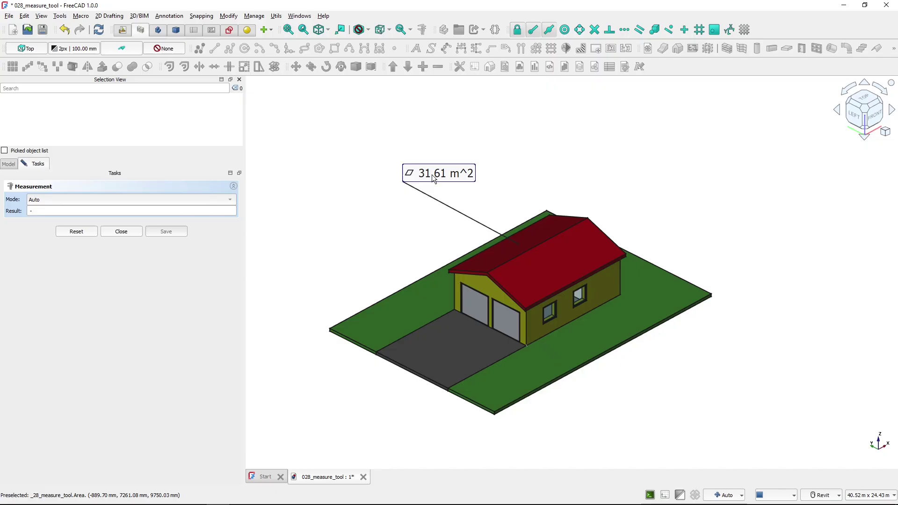
{"action": "left_click", "coordinate": [122, 232]}
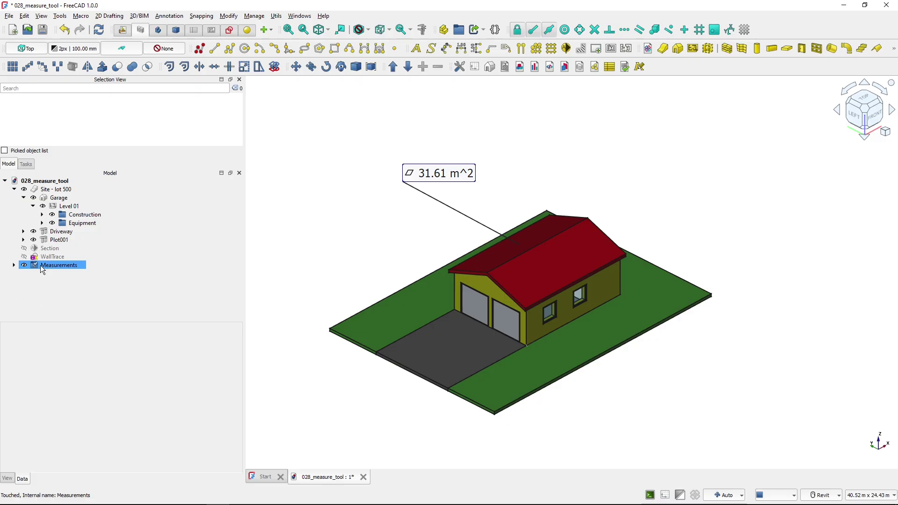
- Expand the Measurements group and hide the saved area measurement together with the roof
{"action": "left_click", "coordinate": [14, 266]}
{"action": "left_click", "coordinate": [61, 276]}
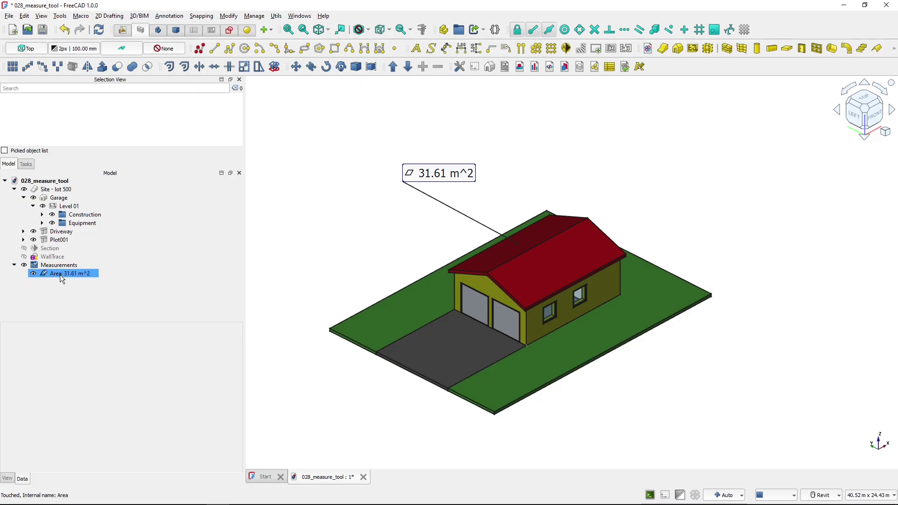
{"action": "left_click", "coordinate": [535, 277]}
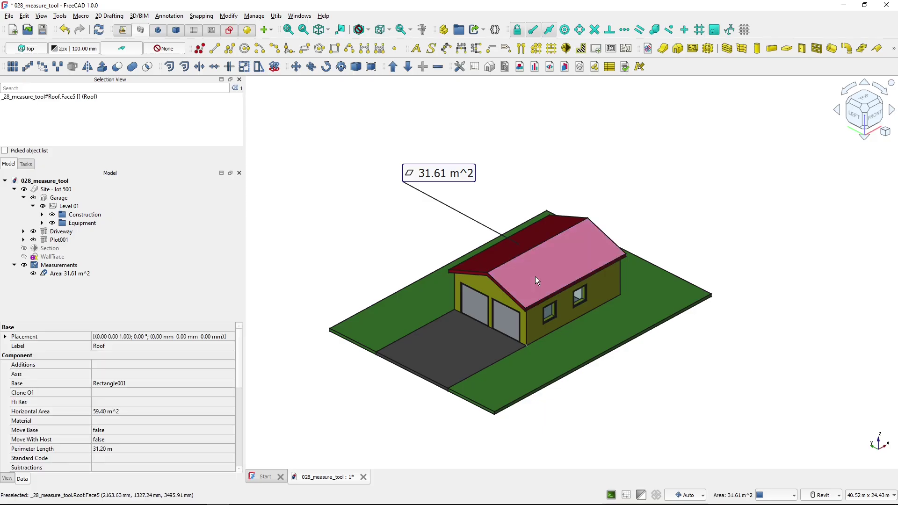
{"action": "left_click", "coordinate": [500, 262]}
{"action": "double_click", "coordinate": [497, 265]}
{"action": "key", "text": "space"}
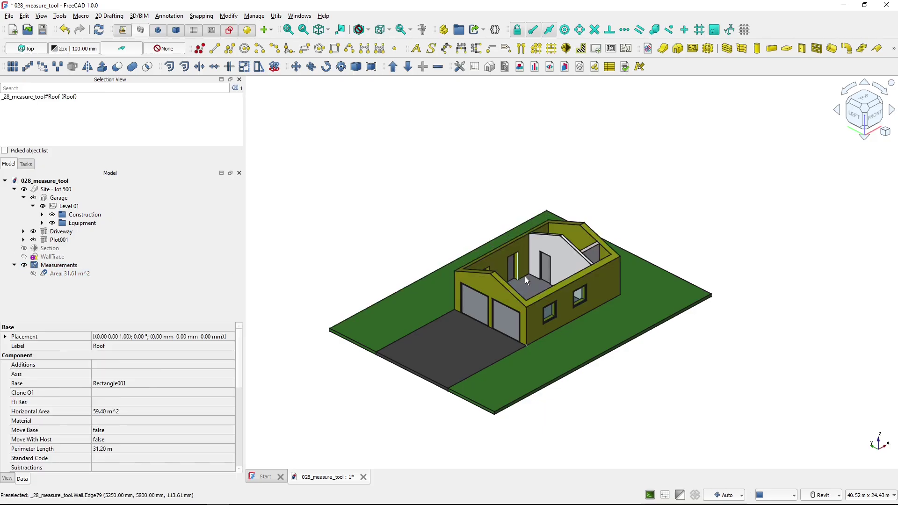
- Measure the distance between the garage-door wall's inner face and the facing side of the long partition wall
{"action": "middle_click_drag", "start_coordinate": [513, 277], "coordinate": [454, 316]}
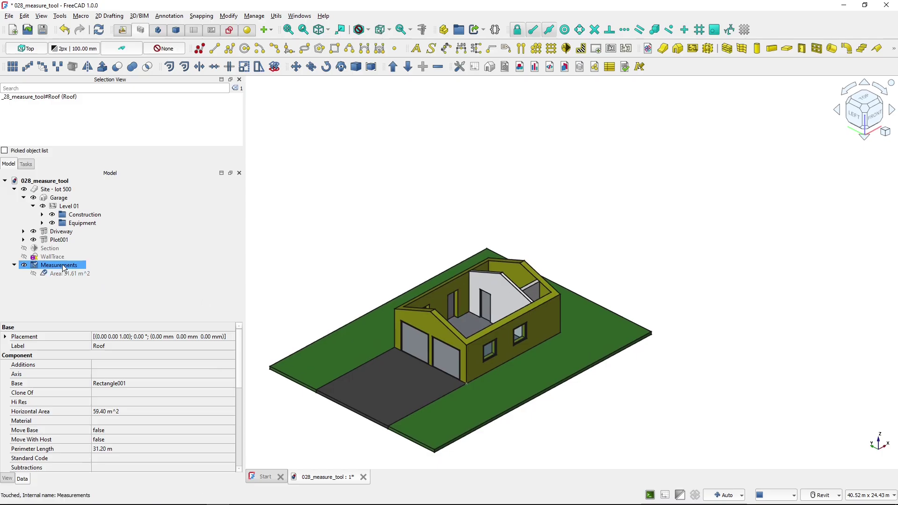
{"action": "middle_click_drag", "start_coordinate": [546, 319], "coordinate": [349, 342], "text": "shift"}
{"action": "left_click", "coordinate": [508, 217]}
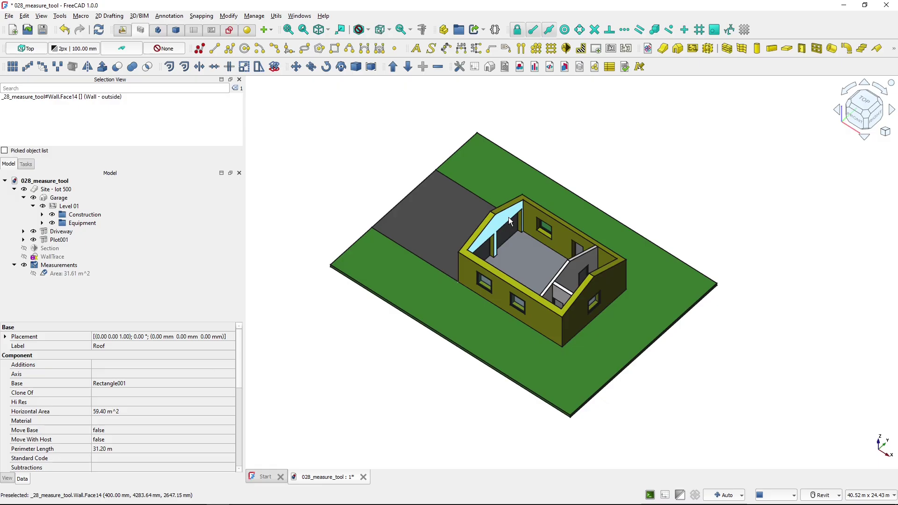
{"action": "middle_click_drag", "start_coordinate": [509, 217], "coordinate": [679, 232], "text": "shift"}
{"action": "left_click", "coordinate": [609, 182], "text": "ctrl"}
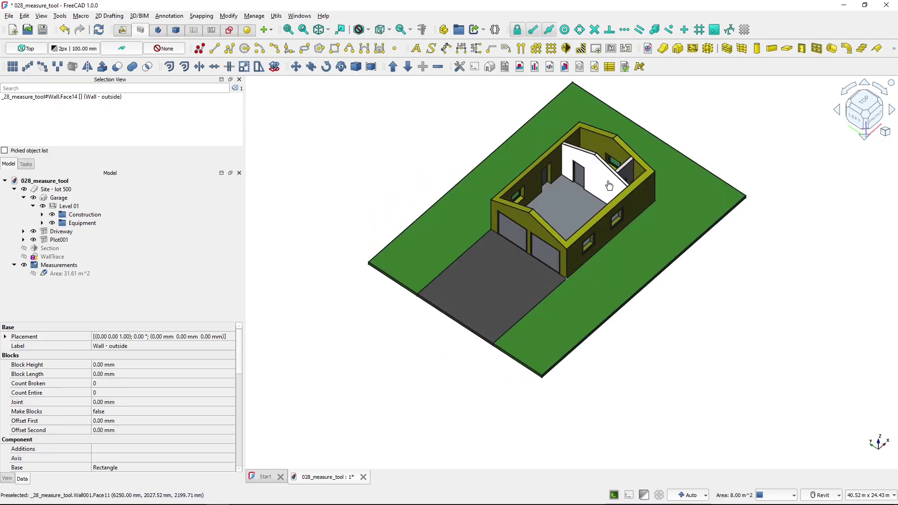
{"action": "left_click", "coordinate": [422, 30]}
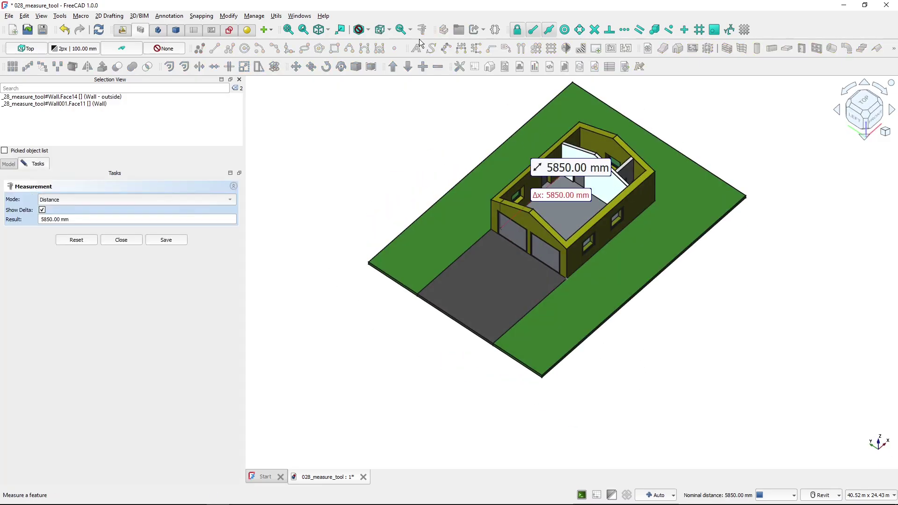
- Turn off the delta display for the main room's distance and save the measurement
{"action": "middle_click_drag", "start_coordinate": [515, 304], "coordinate": [500, 243], "text": "shift"}
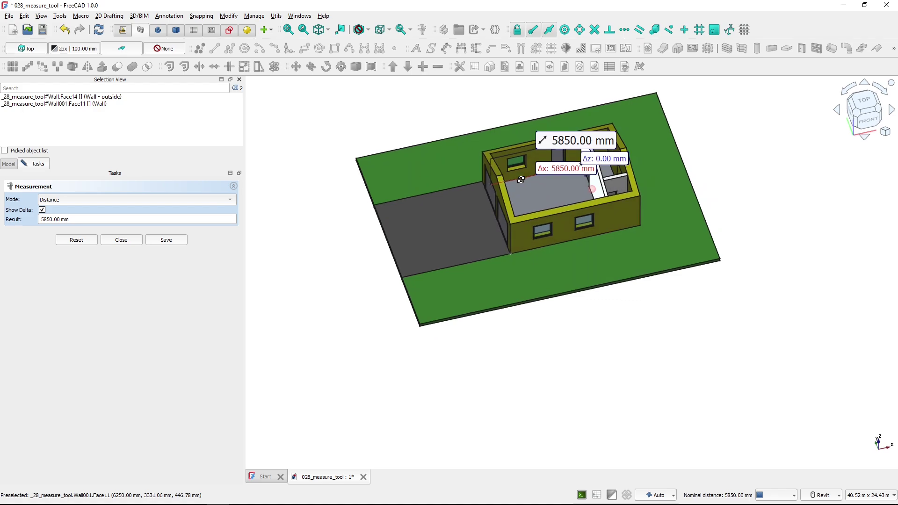
{"action": "left_click", "coordinate": [42, 209]}
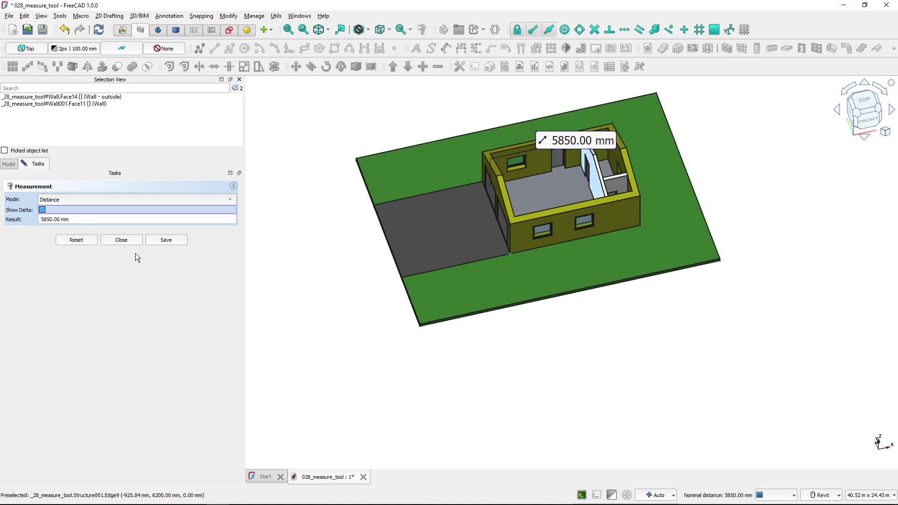
{"action": "left_click", "coordinate": [157, 240]}
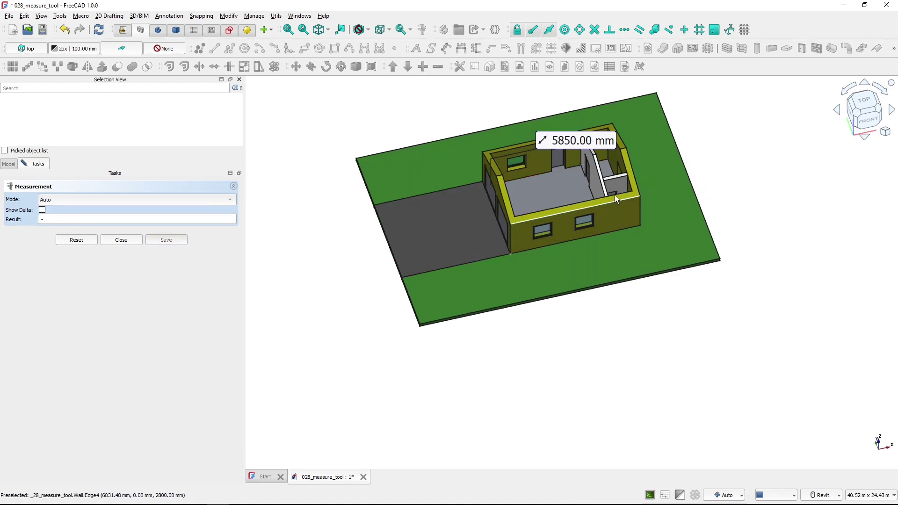
- Measure the distance between the long partition's rear face and the rear gable wall's inner face, and save it
{"action": "middle_click_drag", "start_coordinate": [615, 195], "coordinate": [566, 177], "text": "shift"}
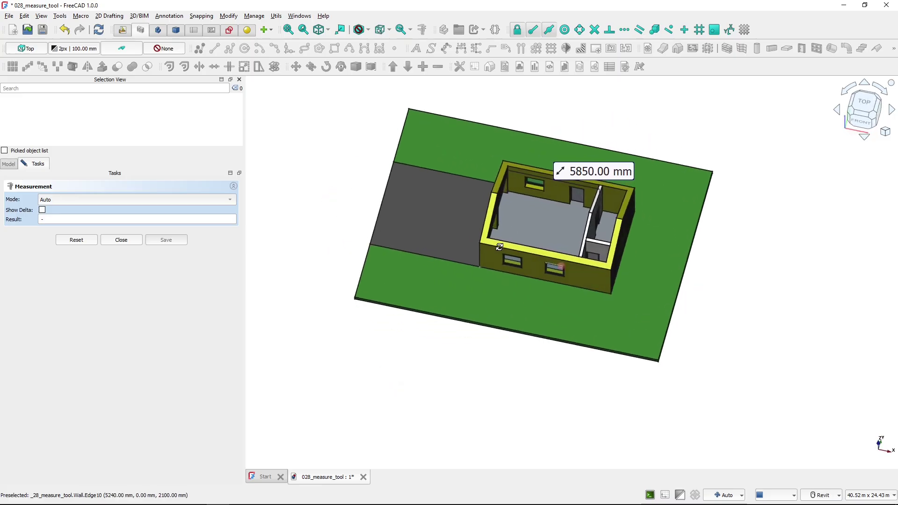
{"action": "scroll", "coordinate": [567, 177], "scroll_direction": "up", "scroll_amount": 3}
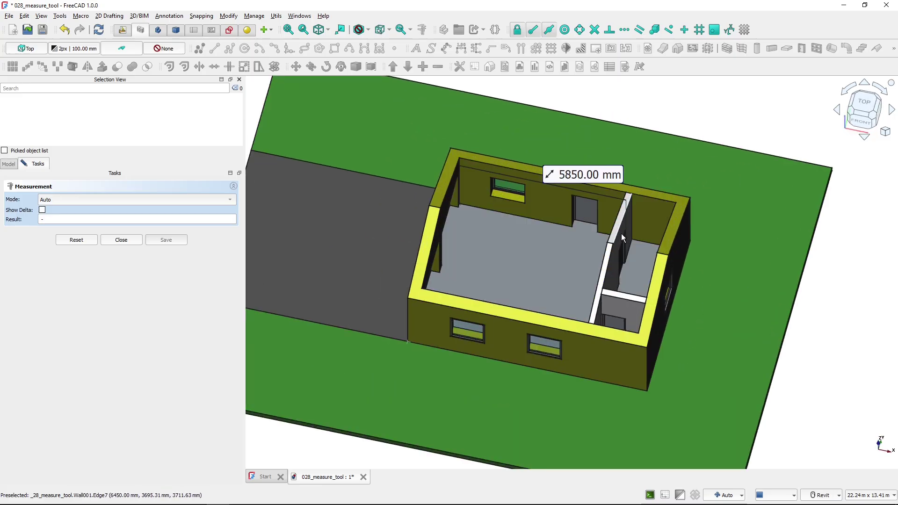
{"action": "scroll", "coordinate": [622, 229], "scroll_direction": "up", "scroll_amount": 4}
{"action": "left_click", "coordinate": [624, 221]}
{"action": "scroll", "coordinate": [599, 248], "scroll_direction": "down", "scroll_amount": 2}
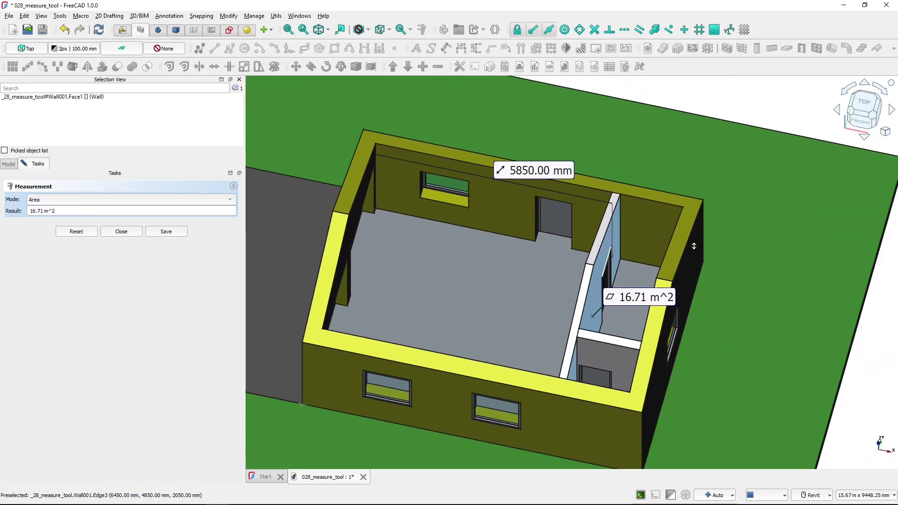
{"action": "middle_click_drag", "start_coordinate": [563, 269], "coordinate": [688, 178], "text": "shift"}
{"action": "left_click", "coordinate": [689, 181]}
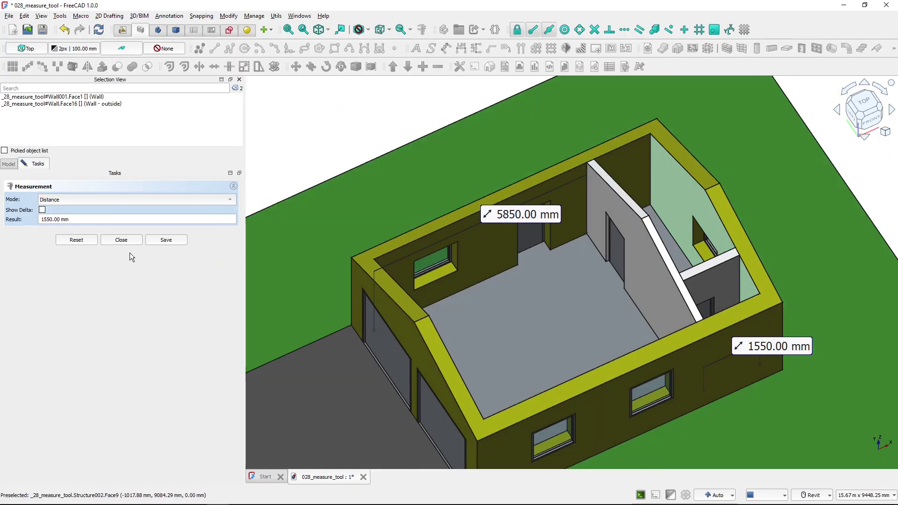
{"action": "left_click", "coordinate": [166, 241]}
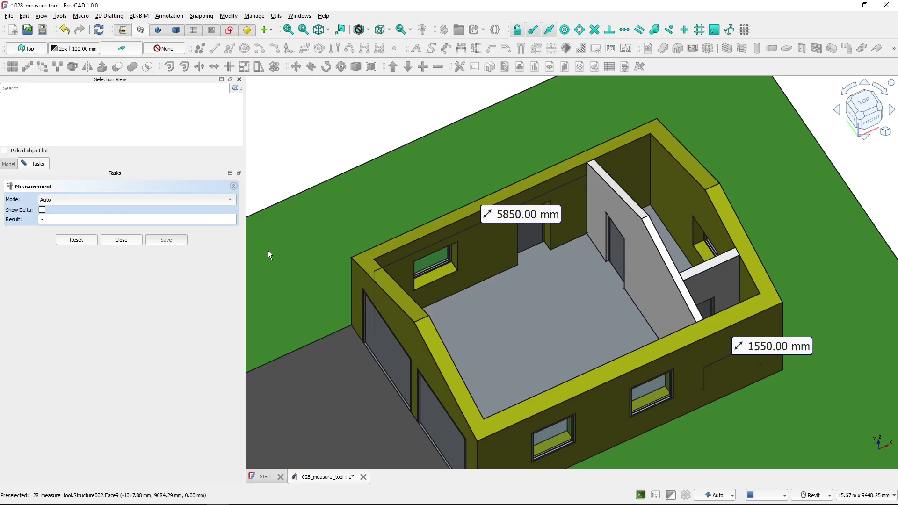
- Measure and save the distance between the short partition and the door-and-window wall's inner face, and close the Measure tool
{"action": "middle_click_drag", "start_coordinate": [599, 275], "coordinate": [718, 184], "text": "shift"}
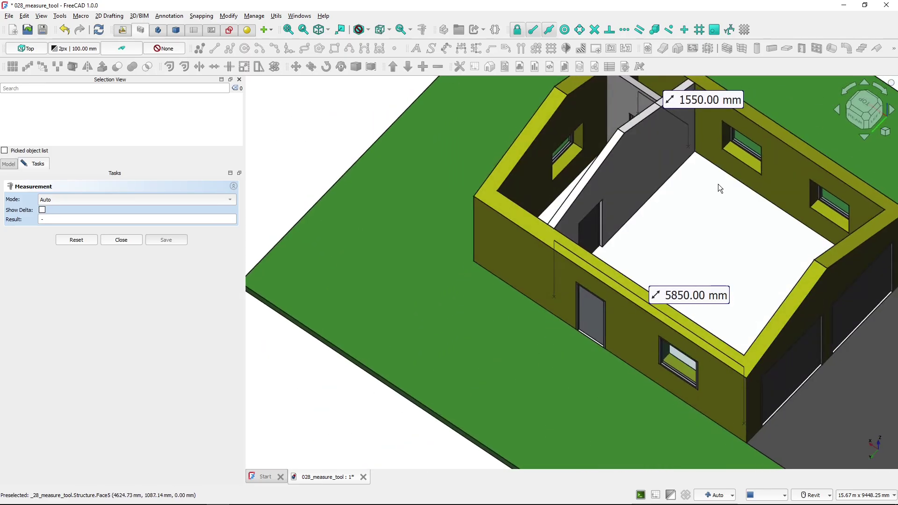
{"action": "left_click", "coordinate": [619, 96]}
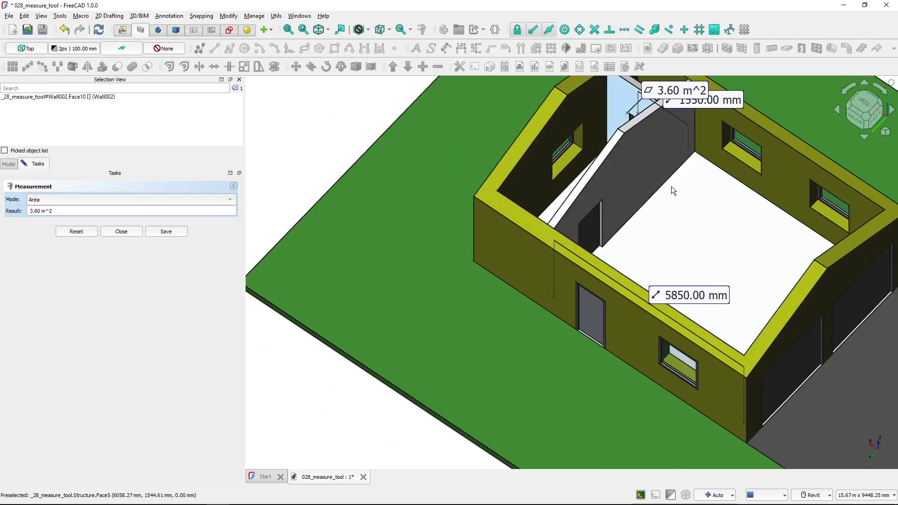
{"action": "middle_click_drag", "start_coordinate": [672, 190], "coordinate": [428, 355], "text": "shift"}
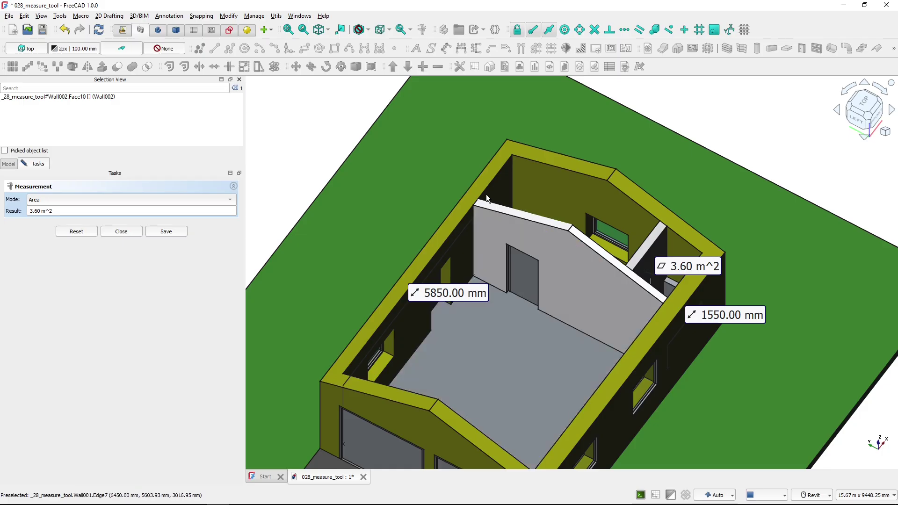
{"action": "left_click", "coordinate": [504, 193]}
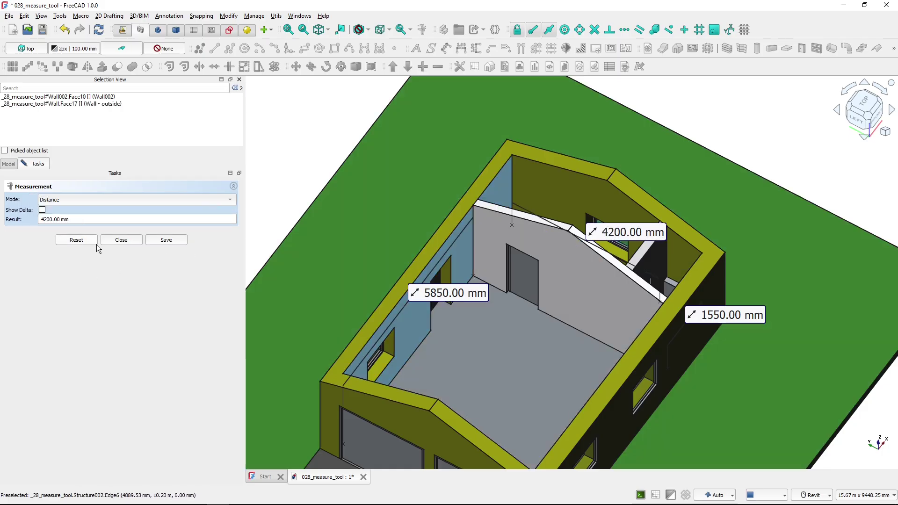
{"action": "left_click", "coordinate": [174, 241]}
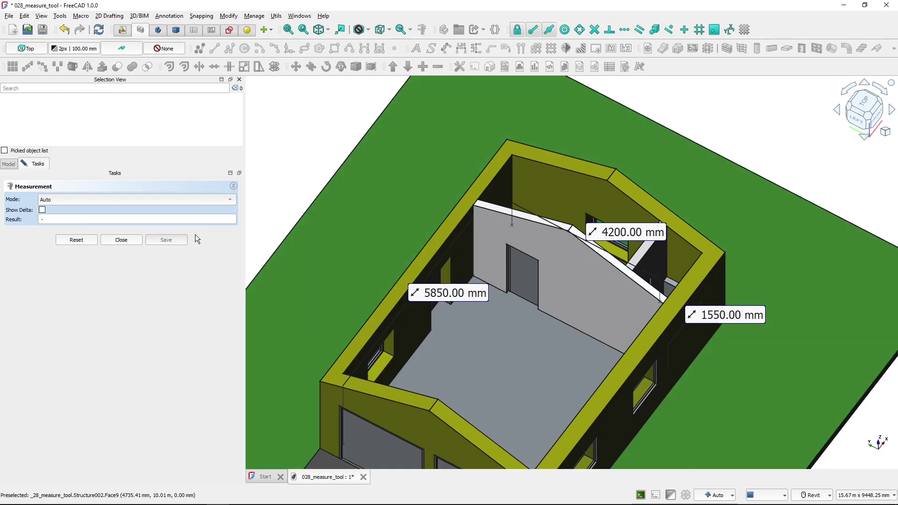
{"action": "left_click", "coordinate": [121, 240]}
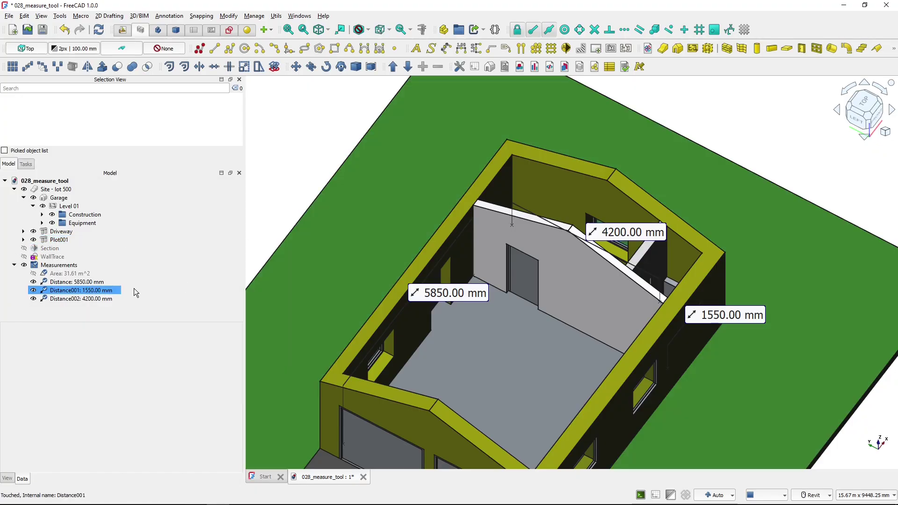
- Examine the saved distances in the Measurements group and their labels in the model
{"action": "left_click", "coordinate": [64, 282]}
{"action": "scroll", "coordinate": [421, 243], "scroll_direction": "down", "scroll_amount": 3}
{"action": "middle_click_drag", "start_coordinate": [422, 243], "coordinate": [408, 286], "text": "shift"}
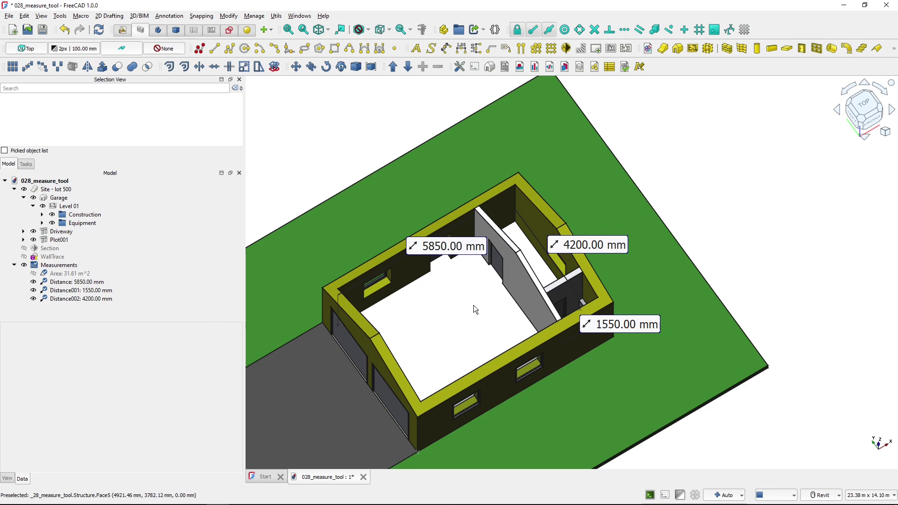
{"action": "left_click", "coordinate": [46, 268]}
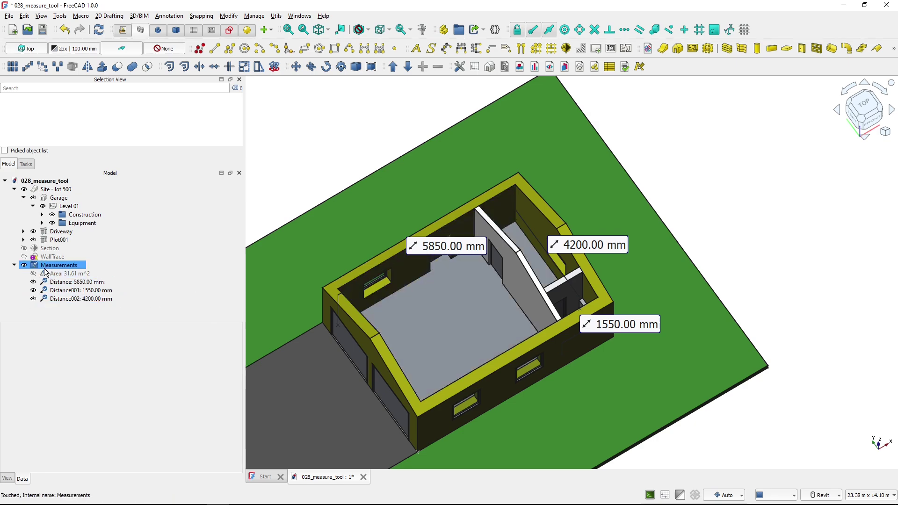
- Switch the Measurements group's visibility off and on, and examine the three distance labels around the walls from several angles
{"action": "key", "text": "space"}
{"action": "key", "text": "space"}
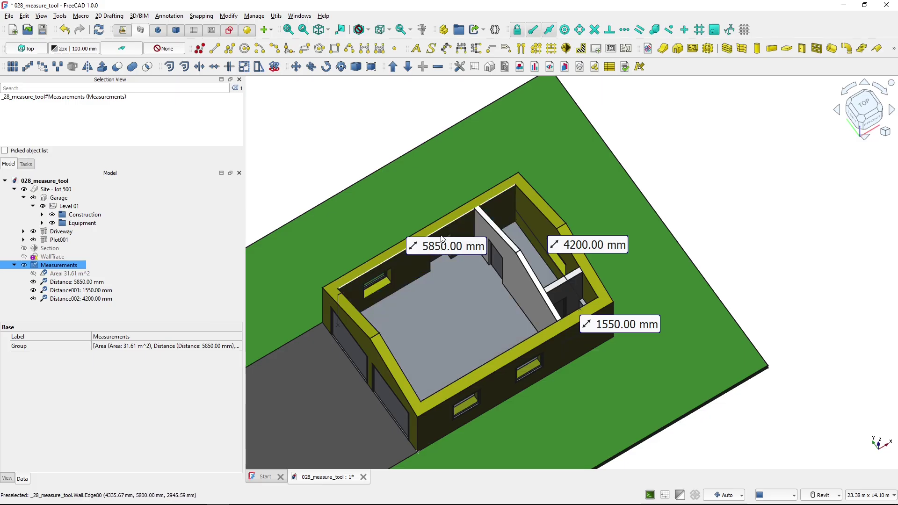
{"action": "mouse_move", "coordinate": [449, 274]}
{"action": "middle_mouse_down", "text": "shift"}
{"action": "mouse_move", "coordinate": [550, 281]}
{"action": "mouse_move", "coordinate": [637, 266]}
{"action": "mouse_move", "coordinate": [724, 171]}
{"action": "mouse_move", "coordinate": [730, 150]}
{"action": "mouse_move", "coordinate": [714, 153]}
{"action": "mouse_move", "coordinate": [702, 209]}
{"action": "mouse_move", "coordinate": [665, 233]}
{"action": "mouse_move", "coordinate": [474, 229]}
{"action": "mouse_move", "coordinate": [500, 225]}
{"action": "mouse_move", "coordinate": [480, 234]}
{"action": "mouse_move", "coordinate": [528, 328]}
{"action": "mouse_move", "coordinate": [527, 418]}
{"action": "mouse_move", "coordinate": [553, 444]}
{"action": "middle_mouse_up", "text": "shift"}
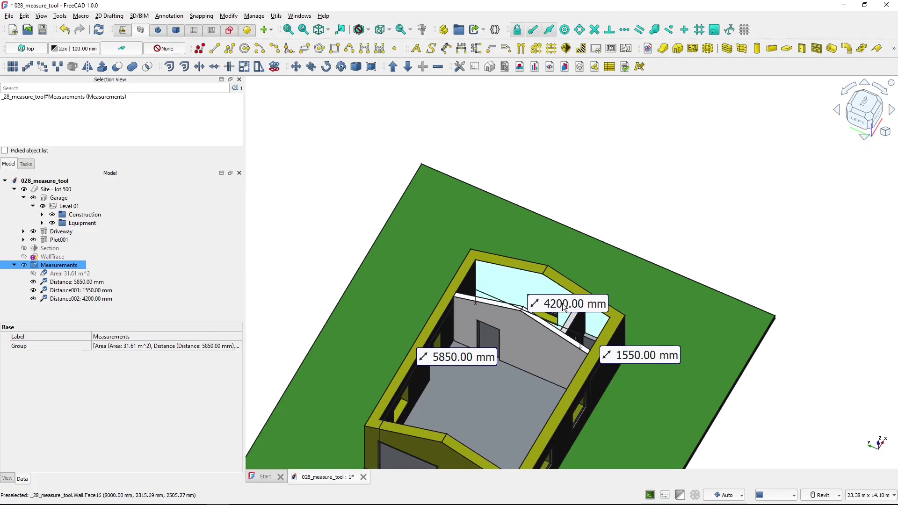
{"action": "left_click", "coordinate": [538, 294]}
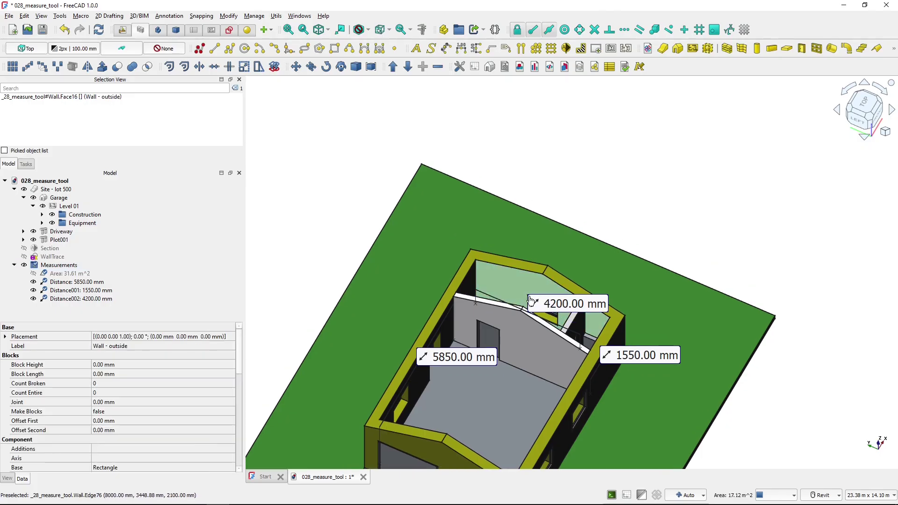
{"action": "left_click", "coordinate": [532, 302]}
{"action": "middle_click_drag", "start_coordinate": [574, 320], "coordinate": [547, 293], "text": "shift"}
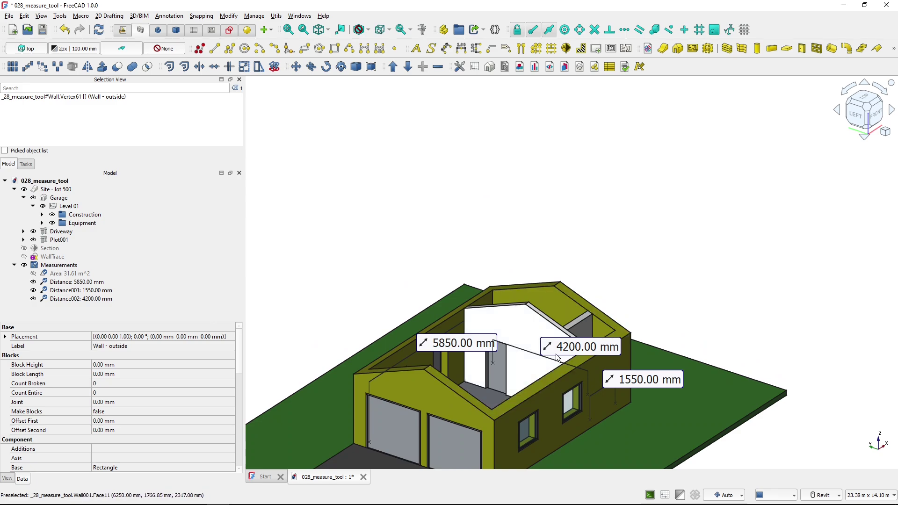
{"action": "left_click", "coordinate": [531, 337]}
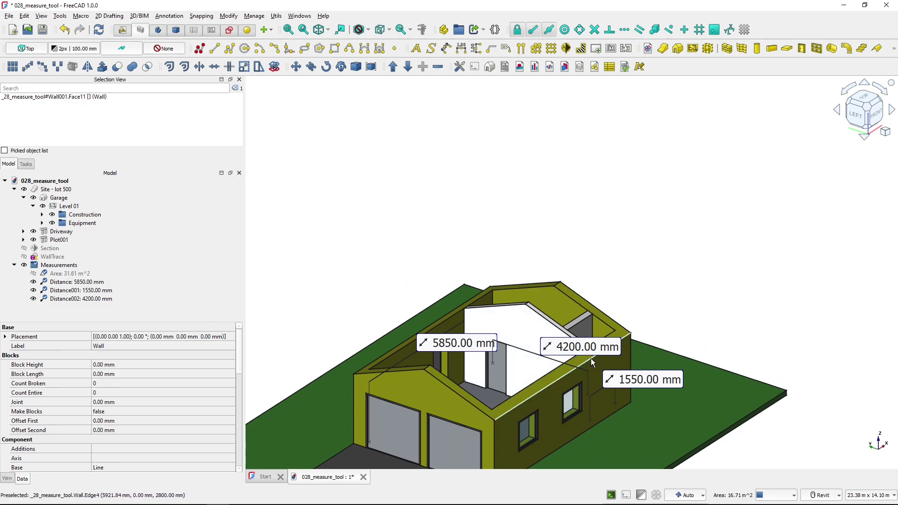
{"action": "middle_click_drag", "start_coordinate": [588, 351], "coordinate": [561, 347], "text": "shift"}
{"action": "left_click", "coordinate": [575, 360]}
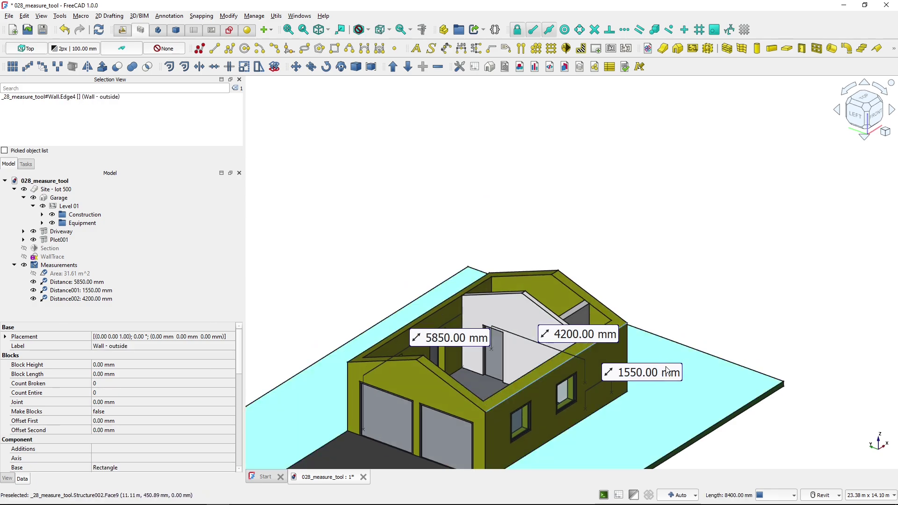
- Reposition the 1550 mm distance label over the lawn beside the garage and the 5850 mm label above the garage-door end
{"action": "left_click_drag", "start_coordinate": [668, 377], "coordinate": [692, 419]}
{"action": "left_click_drag", "start_coordinate": [476, 340], "coordinate": [323, 297]}
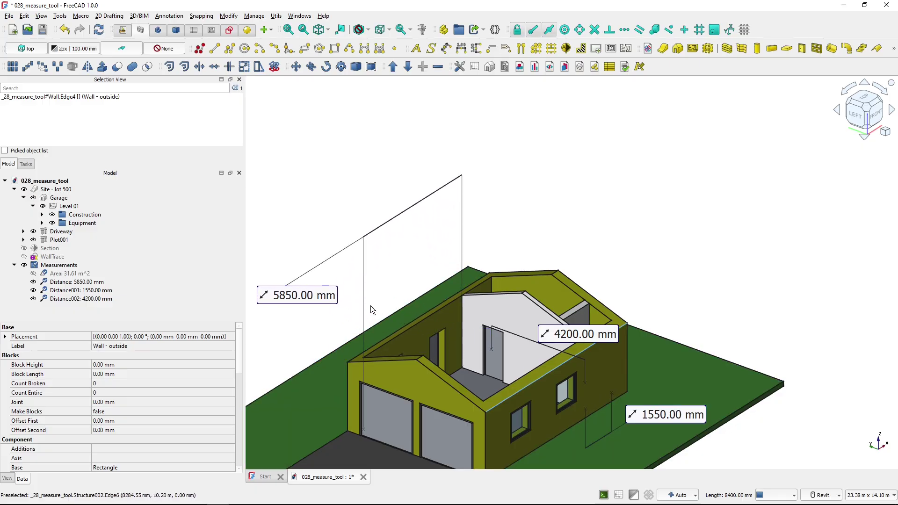
{"action": "middle_click_drag", "start_coordinate": [478, 344], "coordinate": [426, 328], "text": "shift"}
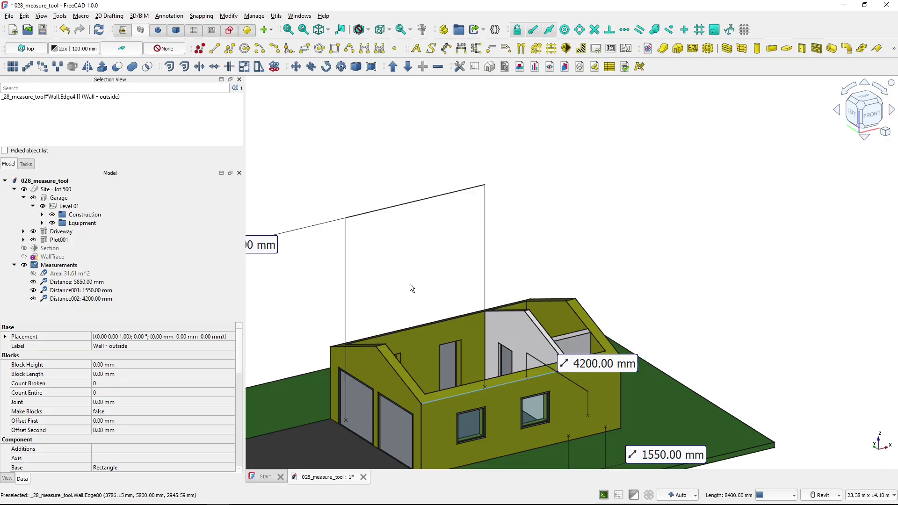
{"action": "scroll", "coordinate": [379, 293], "scroll_direction": "down", "scroll_amount": 1}
{"action": "scroll", "coordinate": [387, 307], "scroll_direction": "down", "scroll_amount": 1}
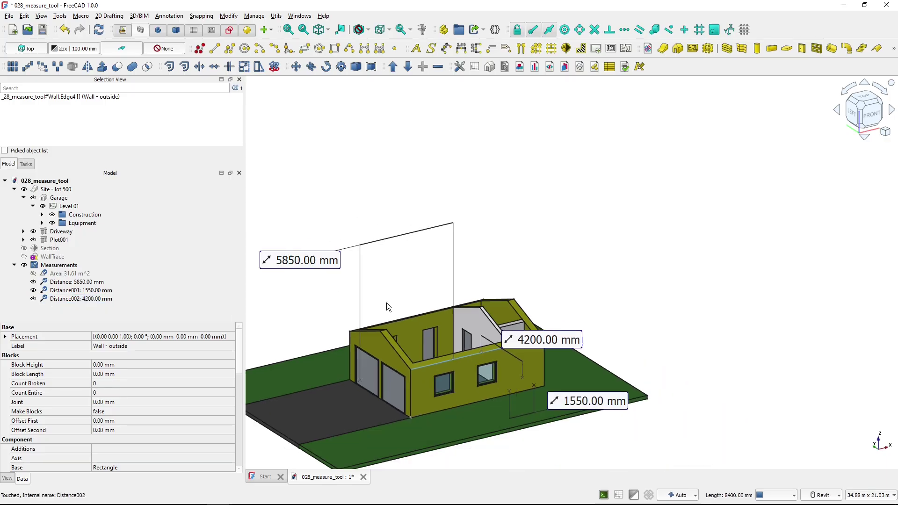
{"action": "left_click", "coordinate": [322, 263]}
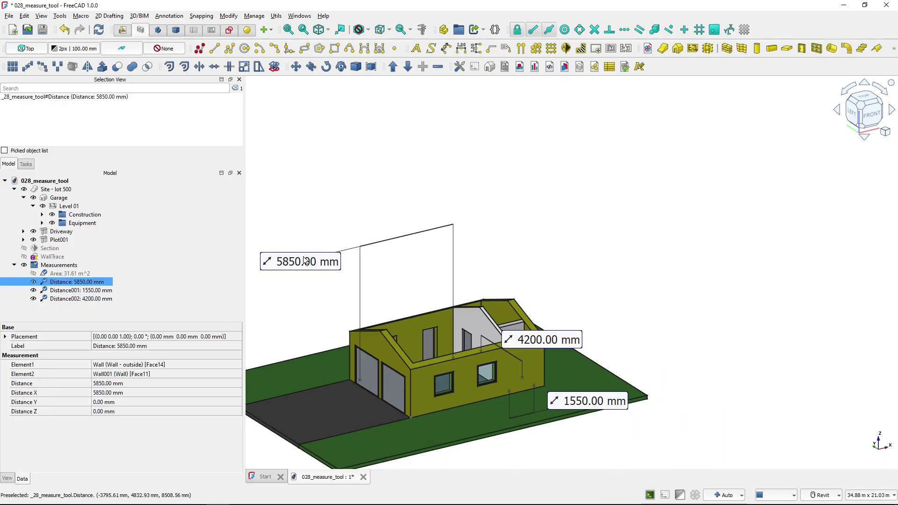
{"action": "left_click_drag", "start_coordinate": [321, 265], "coordinate": [325, 275]}
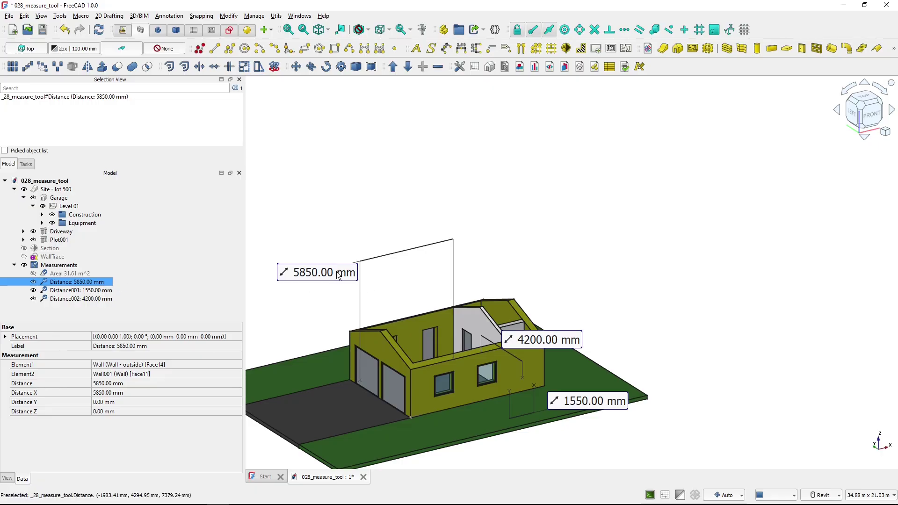
- Delete the 5850 mm and 1550 mm distances, and the Measurements group together with its remaining contents
{"action": "key", "text": "Delete"}
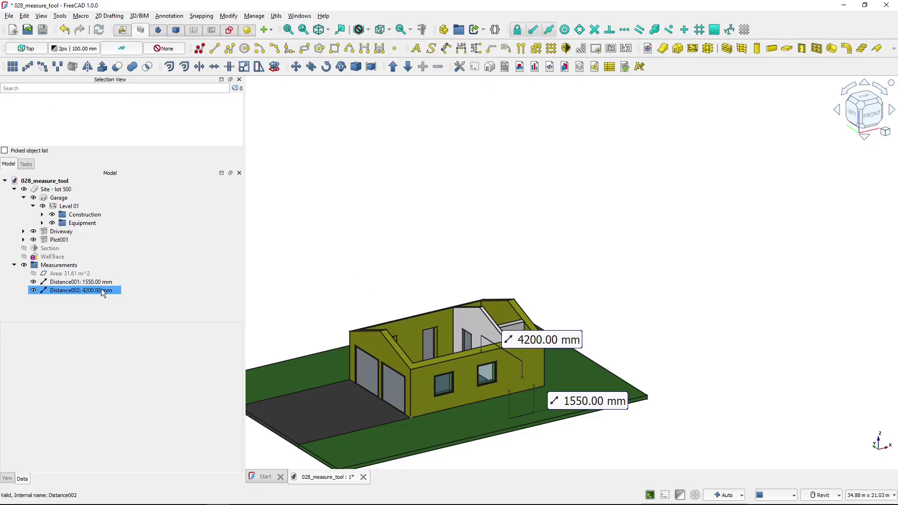
{"action": "key", "text": "Delete"}
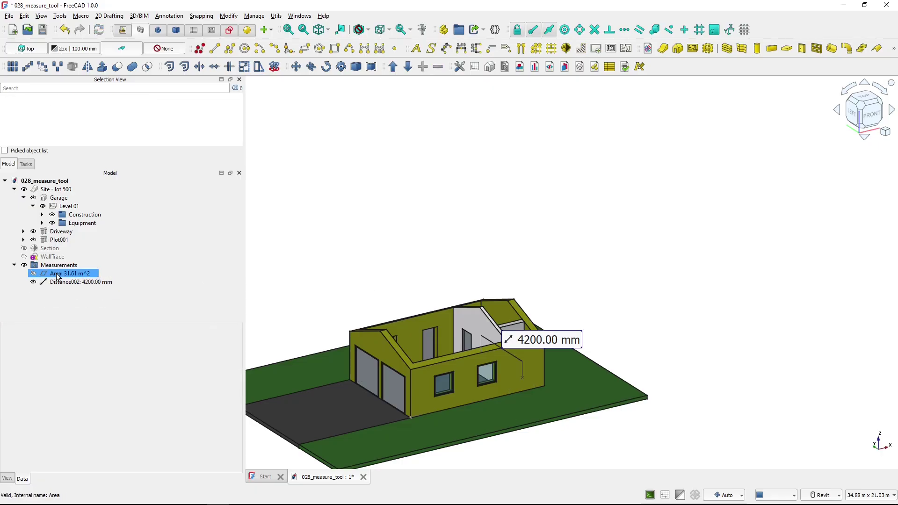
{"action": "left_click", "coordinate": [57, 266]}
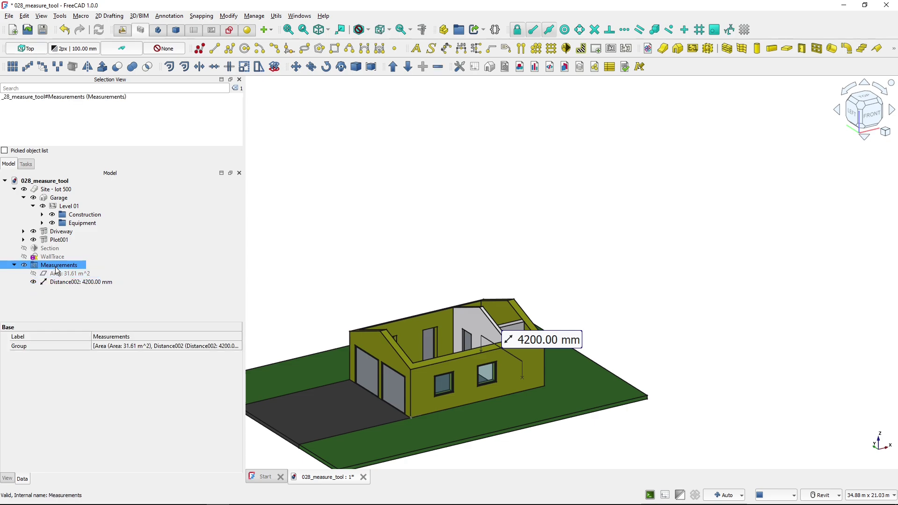
{"action": "key", "text": "Delete"}
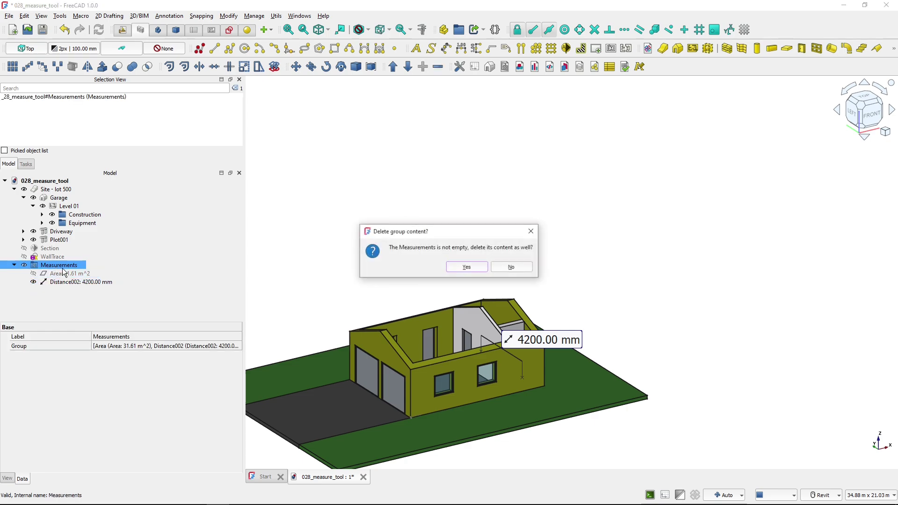
{"action": "left_click", "coordinate": [456, 271]}
{"action": "middle_click_drag", "start_coordinate": [451, 273], "coordinate": [556, 279]}
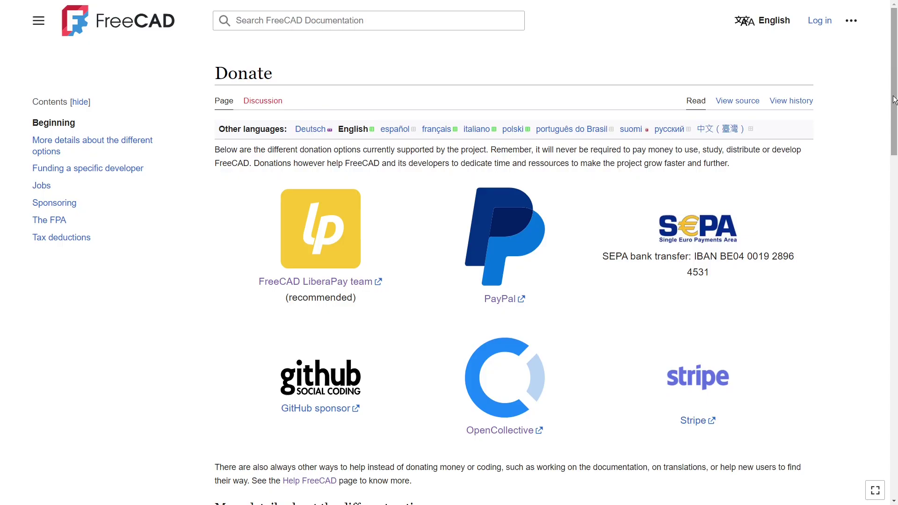
- Look through the Donate page of the FreeCAD documentation wiki in the browser, down to the tax deductions section
{"action": "left_click_drag", "start_coordinate": [895, 100], "coordinate": [895, 430]}
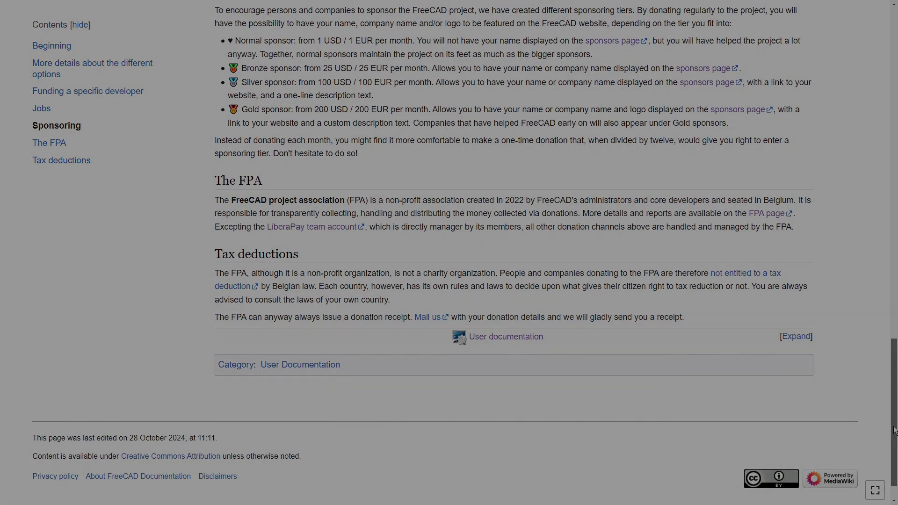